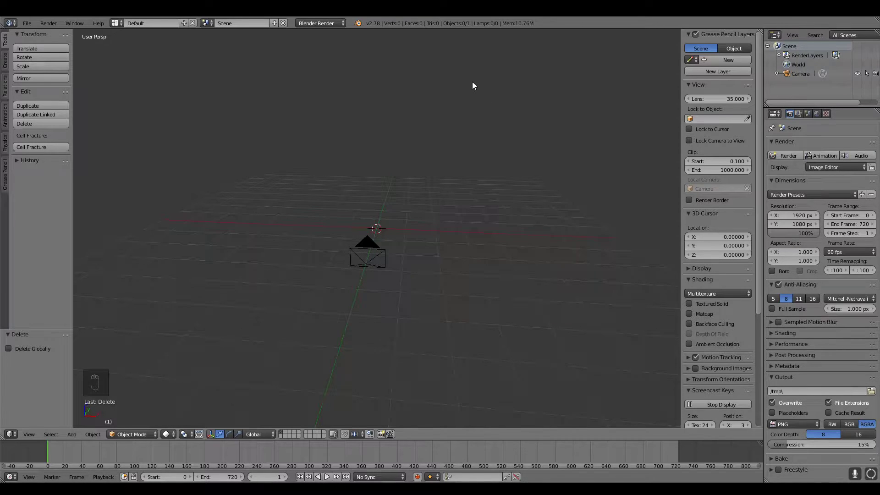
scroll(300, 137, "down", 3)
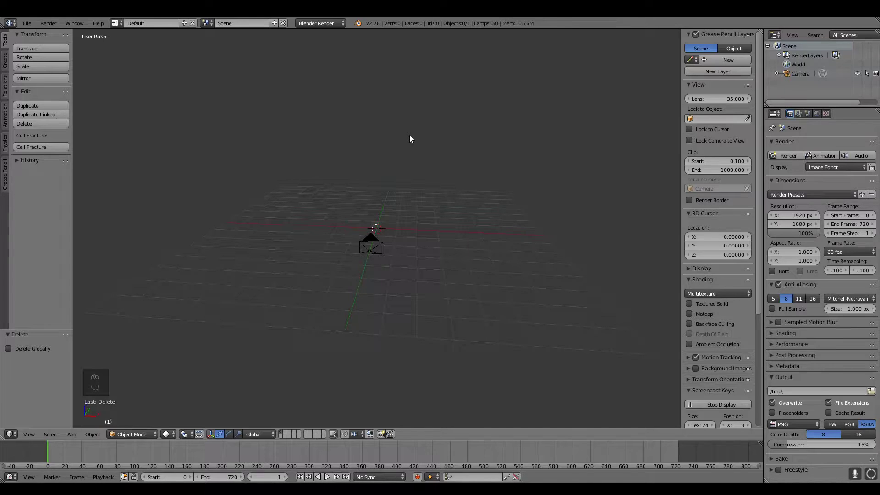
scroll(416, 210, "up", 1)
scroll(414, 214, "up", 1)
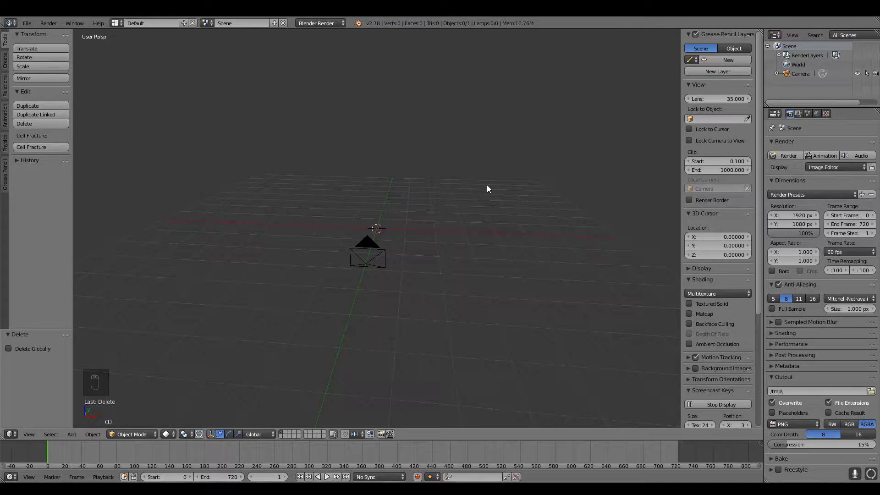
scroll(402, 198, "down", 2)
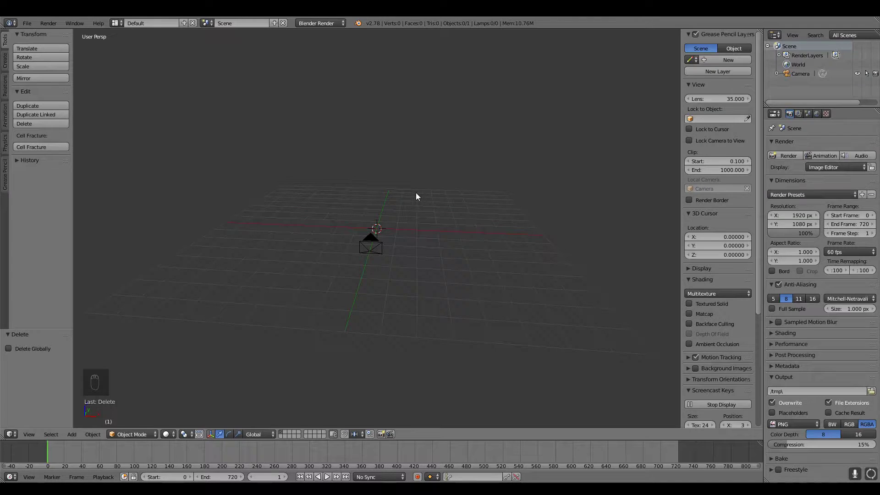
Add a plane at the origin and scale it up to about 15.7 units square
left_click(71, 434)
mouse_move(87, 422)
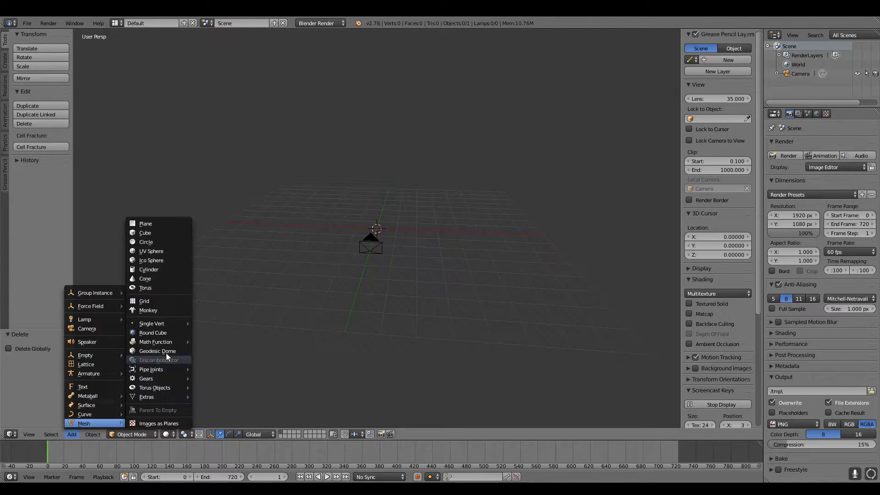
left_click(165, 223)
key("s")
left_click(564, 261)
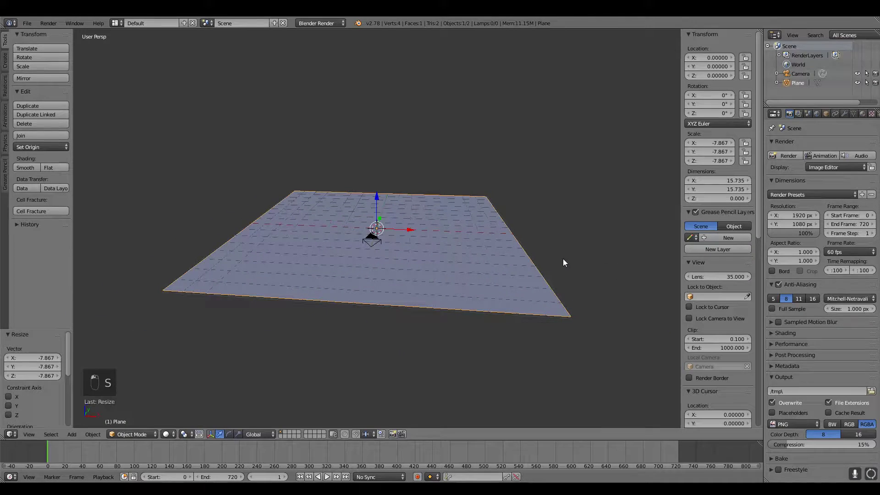
Tilt the plane about 21.7° around Y and move it down and away from the origin to about X -11.42, Z -8.97
left_click_drag(708, 104, 733, 104)
scroll(389, 229, "down", 4)
middle_click_drag(389, 230, 395, 123)
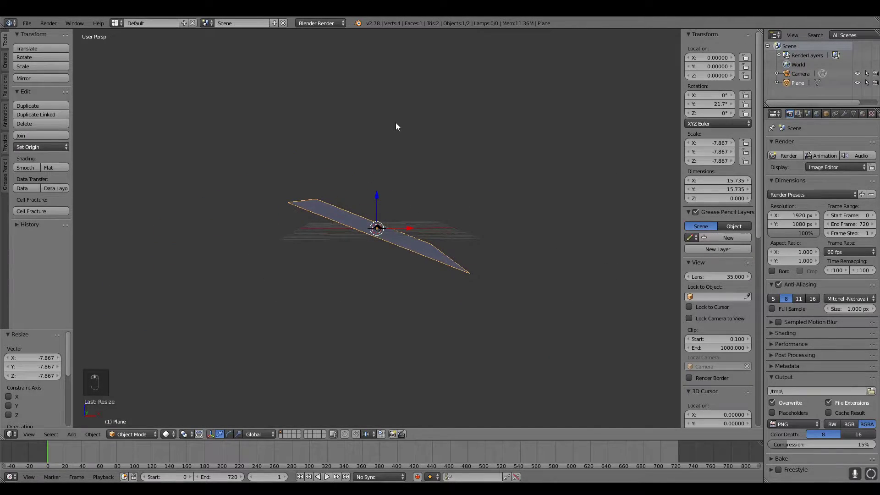
middle_click_drag(450, 275, 406, 235)
scroll(406, 232, "up", 2)
key("KP_1")
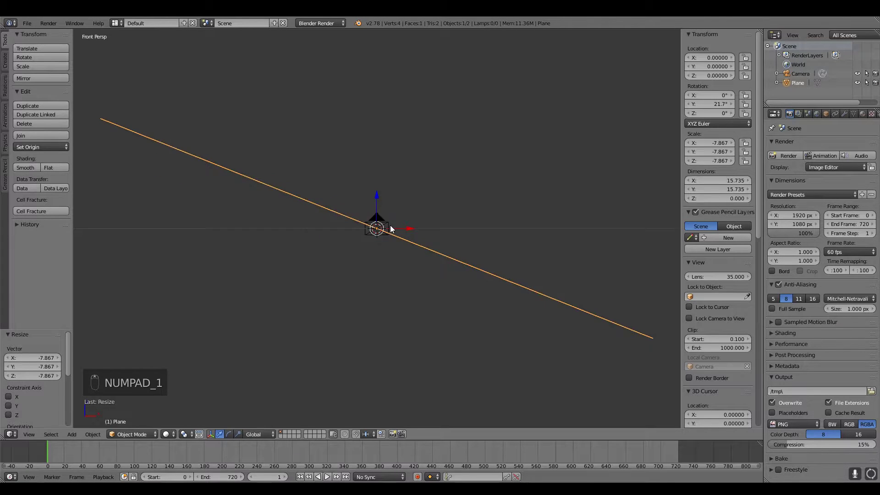
left_click_drag(376, 198, 292, 308)
scroll(391, 323, "down", 2)
middle_click_drag(336, 201, 318, 286)
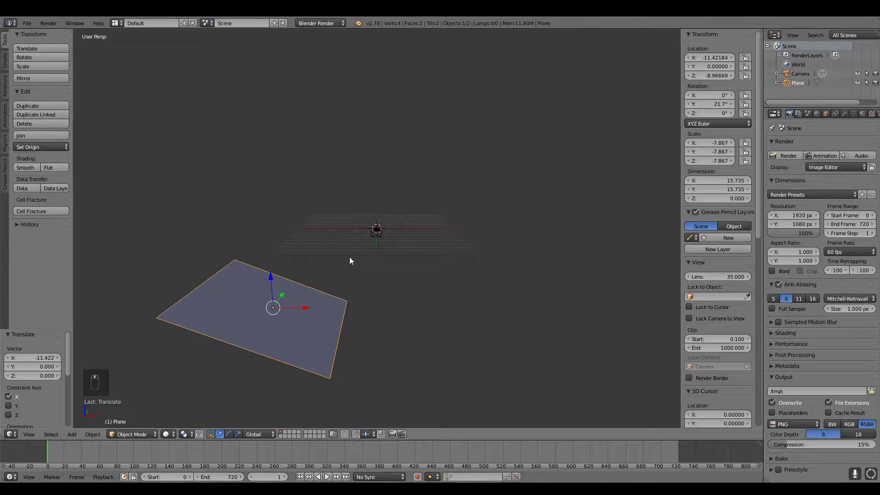
scroll(845, 114, "down", 2)
Add a new particle system and a new material to the plane
left_click(837, 114)
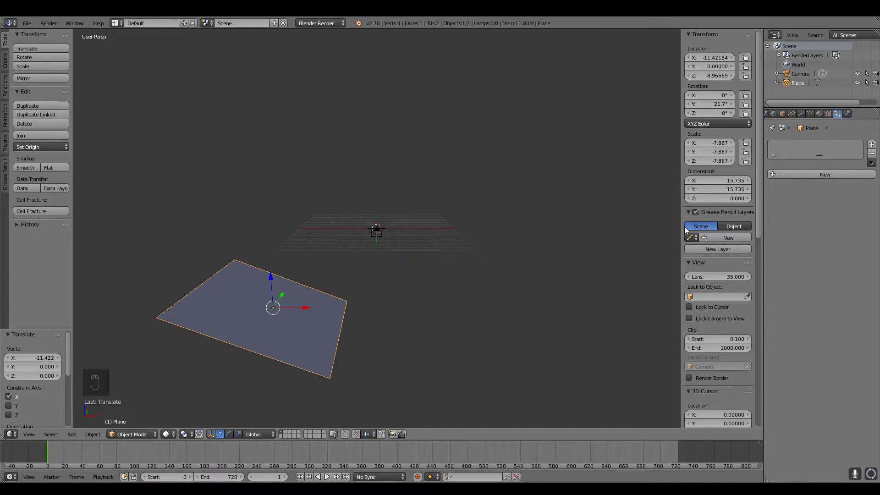
left_click(824, 175)
left_click(819, 113)
left_click(811, 174)
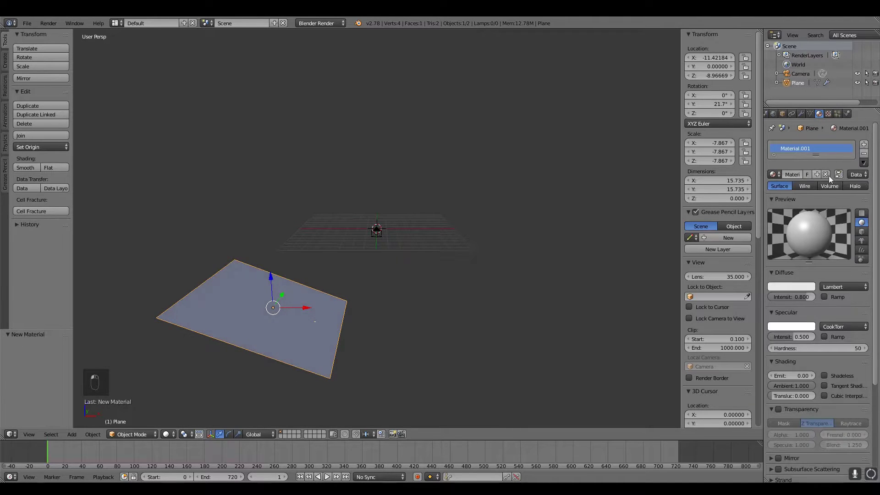
Make the plane's material a Halo type with a size of 0.15
left_click(857, 186)
left_click(845, 287)
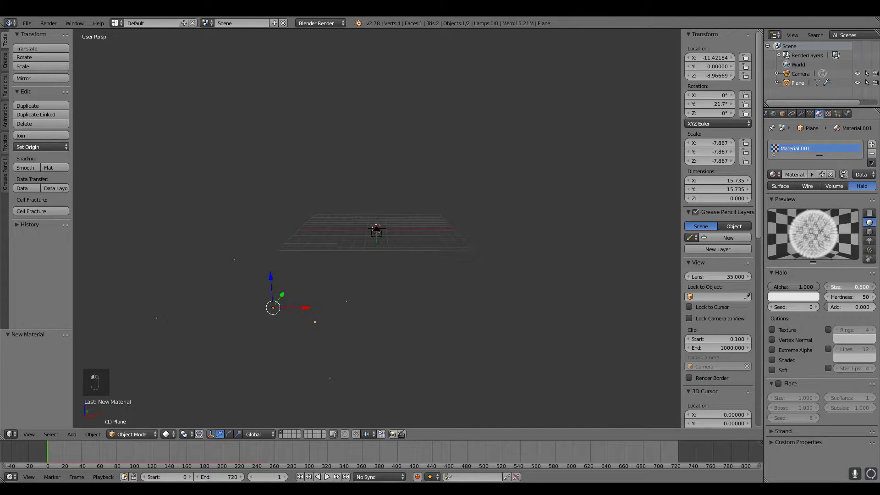
key("BackSpace")
type(".15")
key("Return")
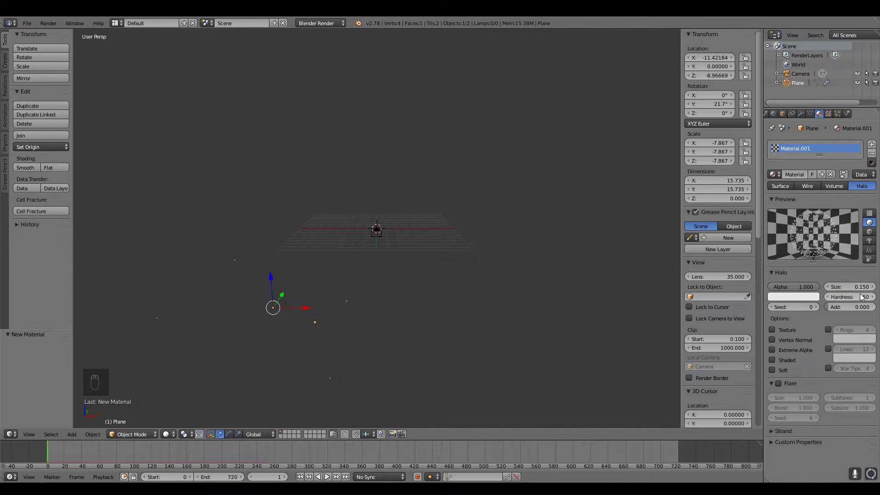
Reduce the particle system's emission number to 388
scroll(540, 226, "down", 2)
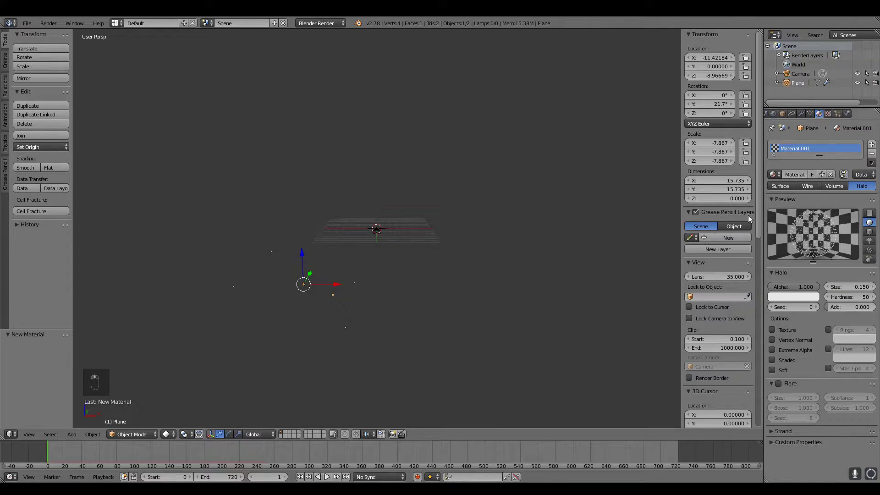
scroll(407, 219, "up", 5)
scroll(376, 233, "down", 3)
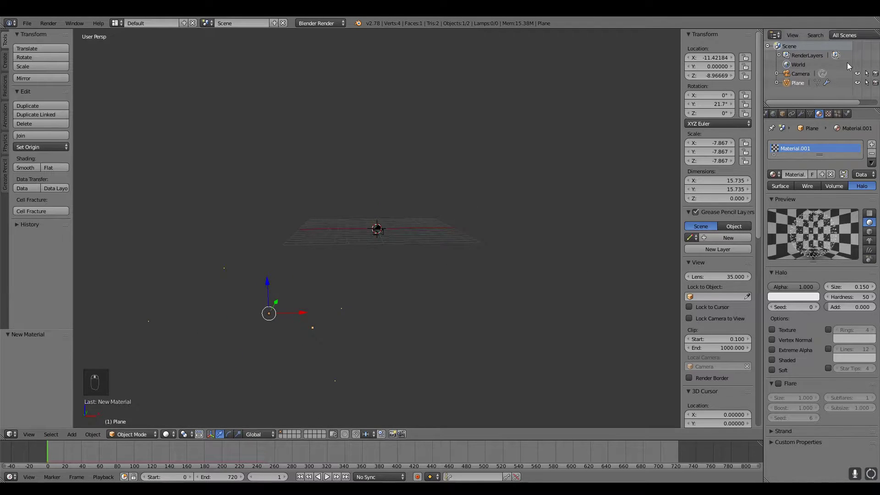
left_click(836, 113)
left_click_drag(839, 213, 818, 214)
Set the animation's end frame to 420
scroll(414, 452, "down", 3)
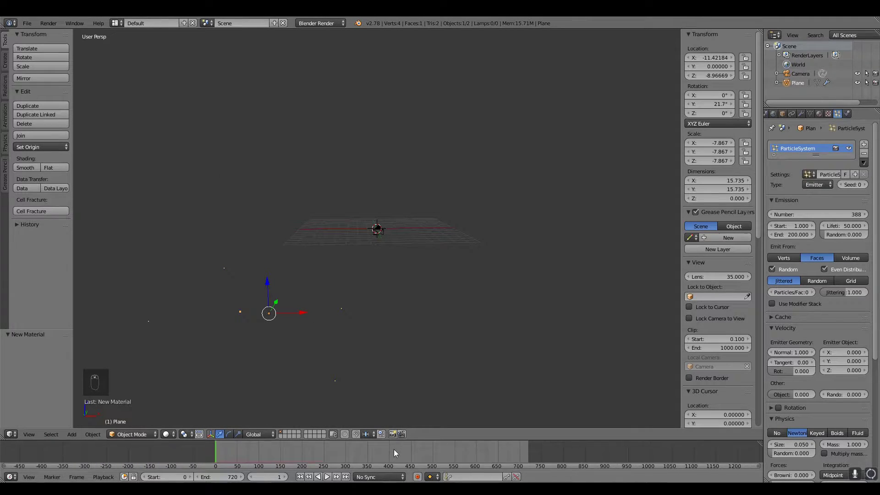
scroll(394, 453, "up", 2)
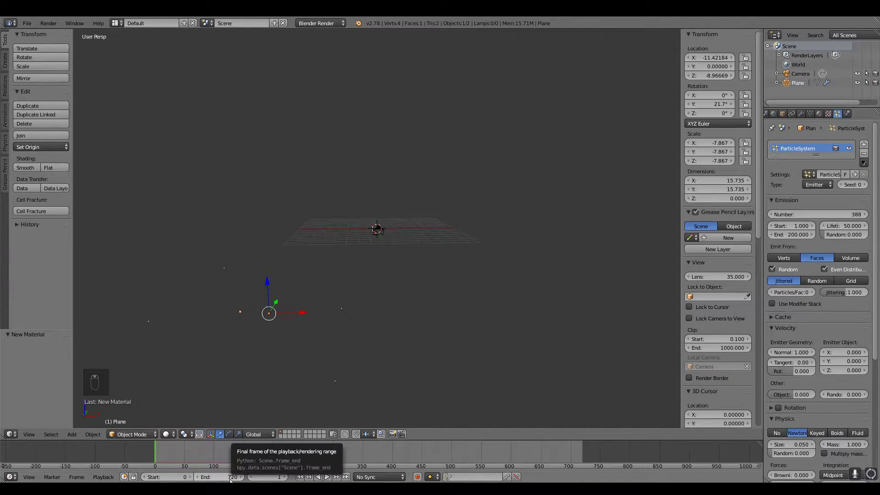
left_click(221, 476)
type("420")
key("Return")
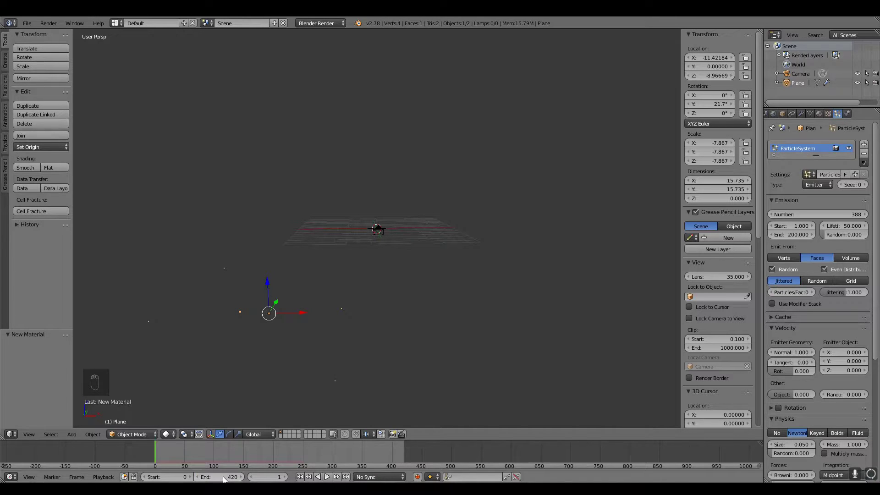
Set the particle system's emission number to 420
left_click_drag(844, 218, 861, 214)
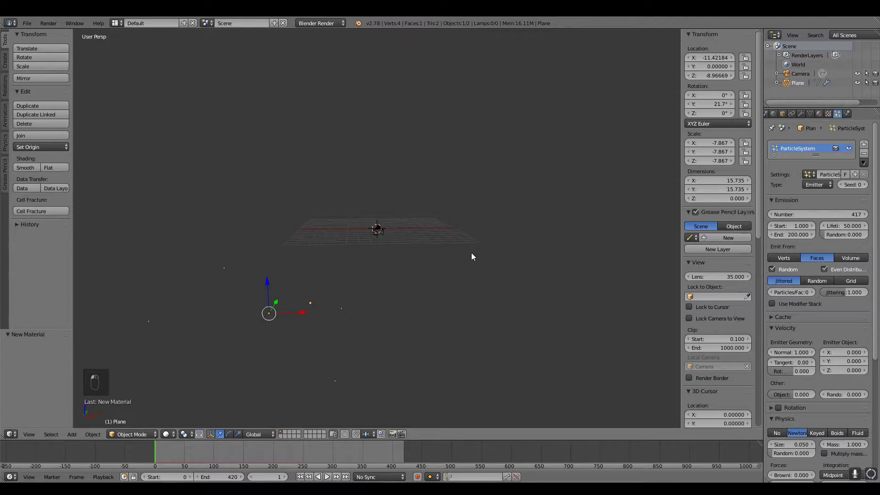
scroll(376, 155, "up", 3)
scroll(375, 156, "down", 4)
left_click(850, 216)
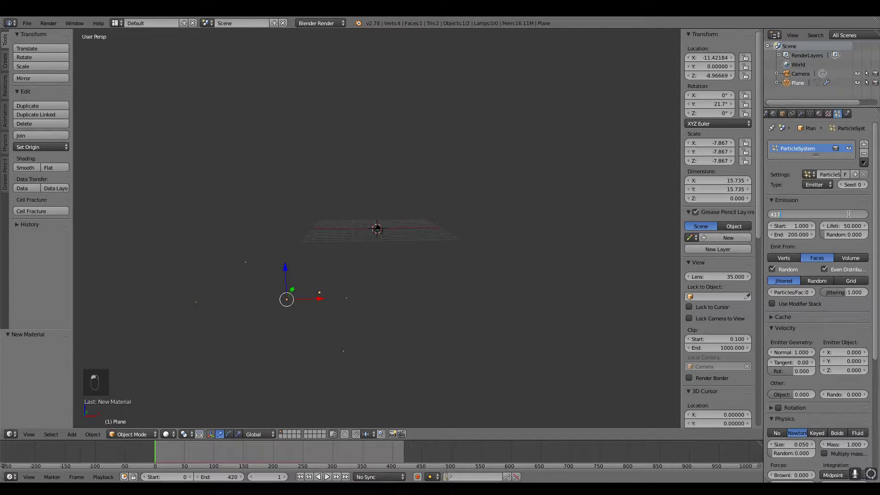
key("BackSpace")
type("420")
key("Return")
Set the particle emission's start frame to -105
scroll(367, 231, "up", 1)
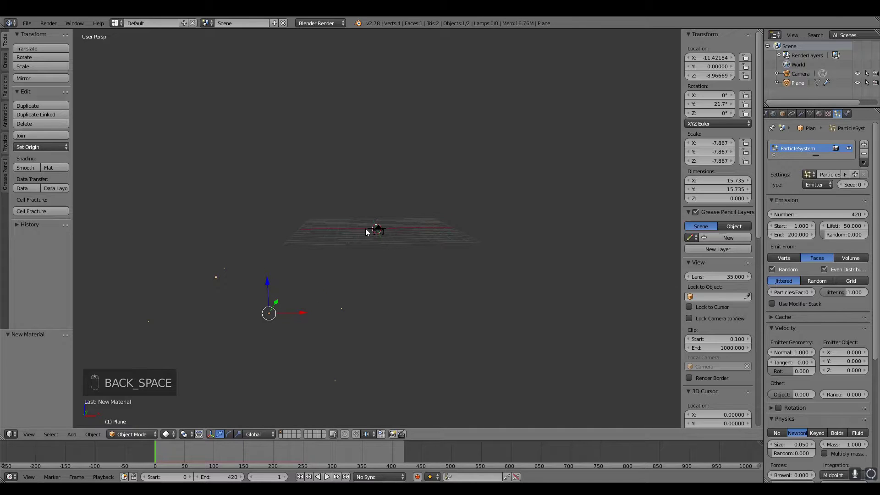
left_click_drag(790, 225, 755, 226)
scroll(412, 268, "down", 4)
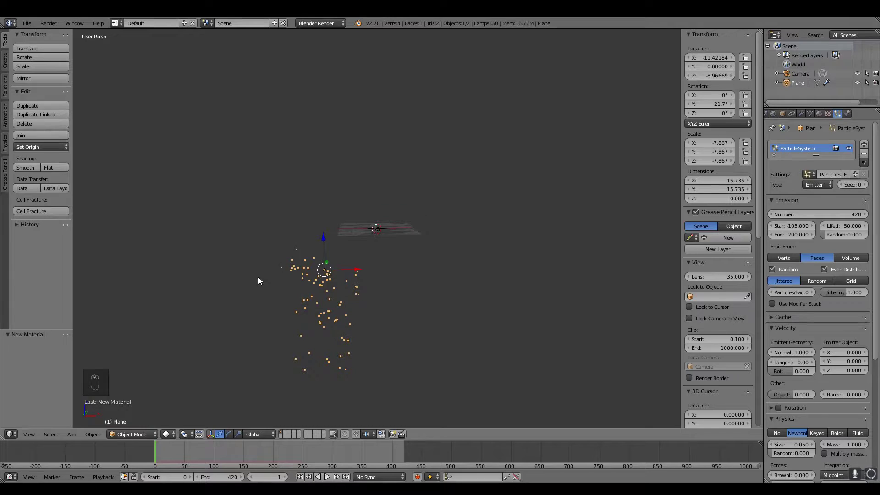
scroll(325, 269, "up", 5)
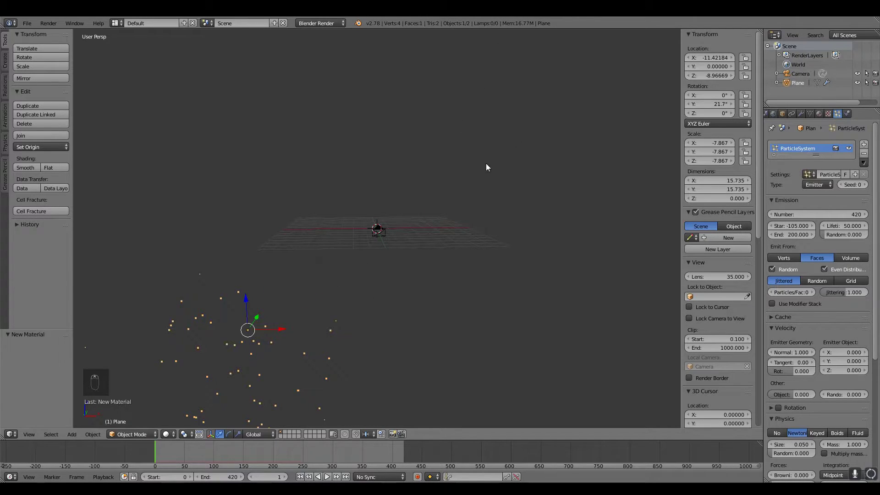
Set the particle emission's end frame to about 430.1 and the particle lifetime to about 85.3
scroll(297, 304, "down", 4)
left_click_drag(791, 234, 866, 225)
scroll(460, 222, "down", 4)
scroll(460, 223, "up", 4)
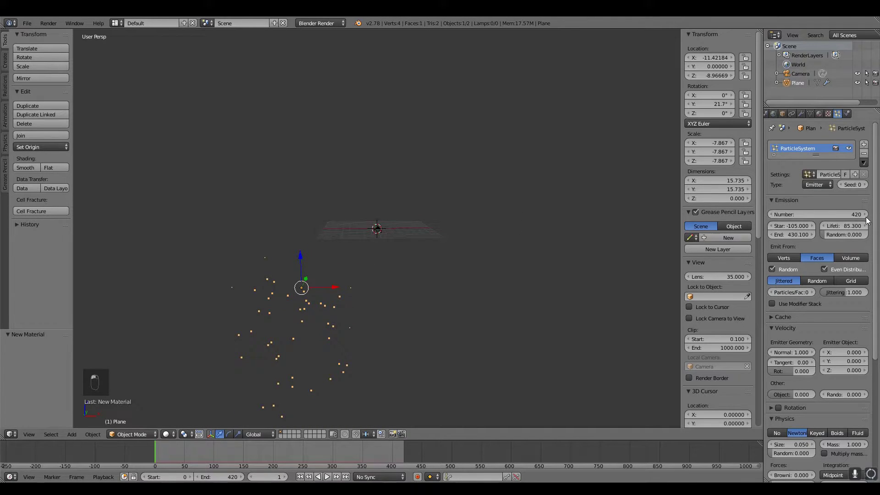
Raise the particles' normal emission velocity to about 5.03
scroll(501, 250, "down", 3)
scroll(717, 249, "down", 1)
scroll(808, 249, "down", 3)
scroll(805, 291, "up", 2)
key("KP_1")
scroll(448, 254, "up", 7)
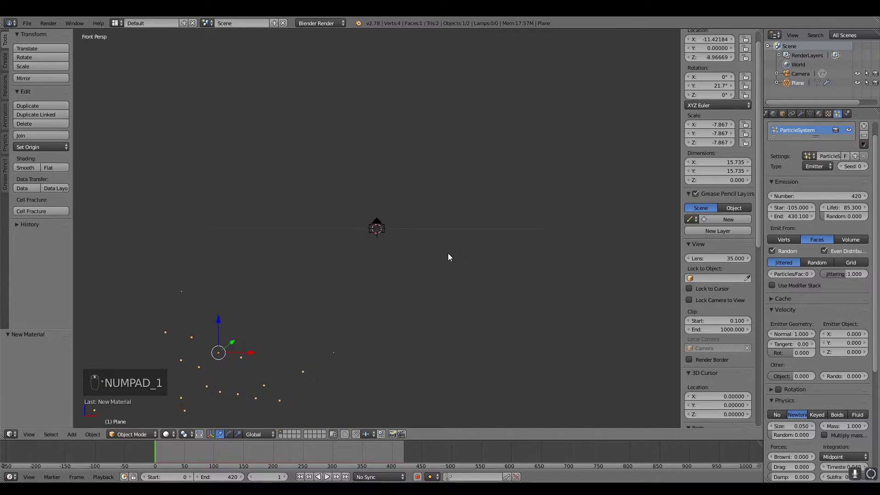
Turn off rendering of the emitter plane in the particle system's render settings
scroll(488, 228, "down", 3)
left_click_drag(789, 333, 809, 333)
scroll(779, 357, "down", 8)
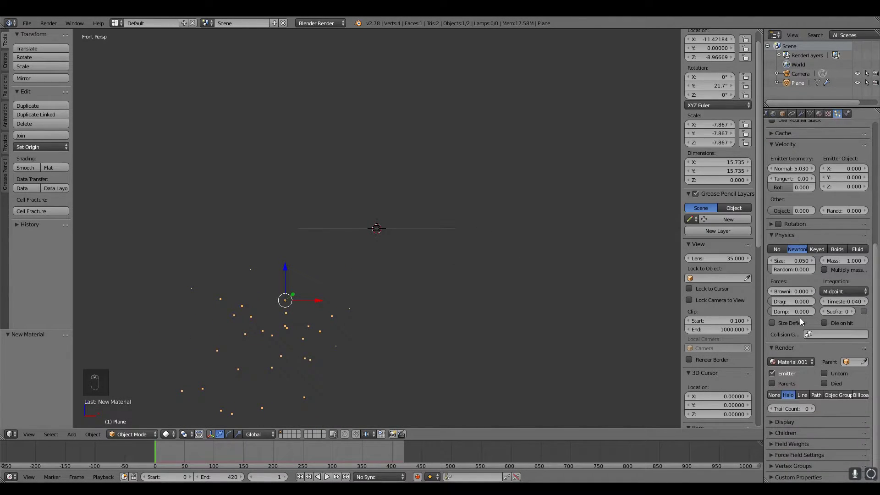
left_click(786, 350)
left_click(785, 349)
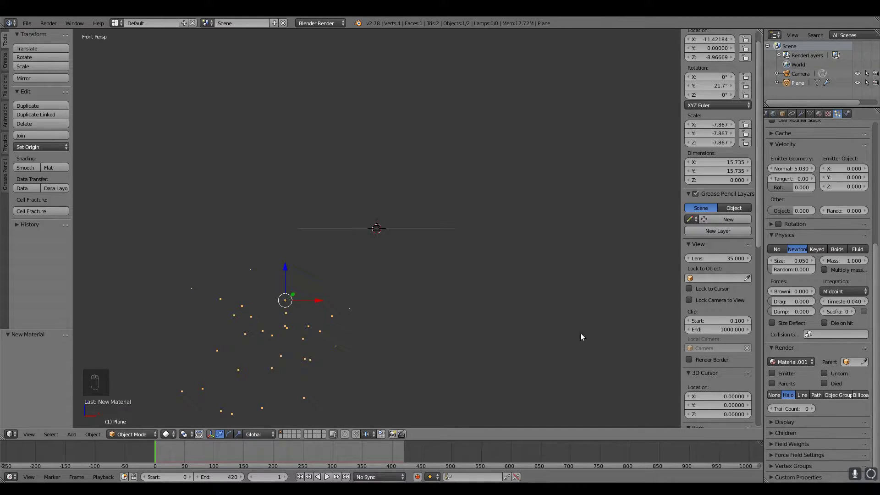
Set the gravity field weight of the particles to 0 and preview the animation
left_click(791, 443)
scroll(807, 416, "down", 4)
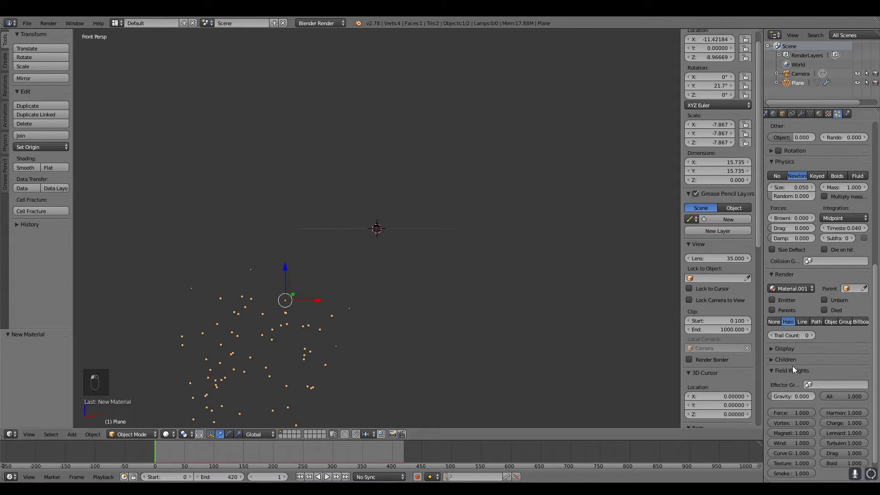
left_click(801, 372)
left_click(327, 477)
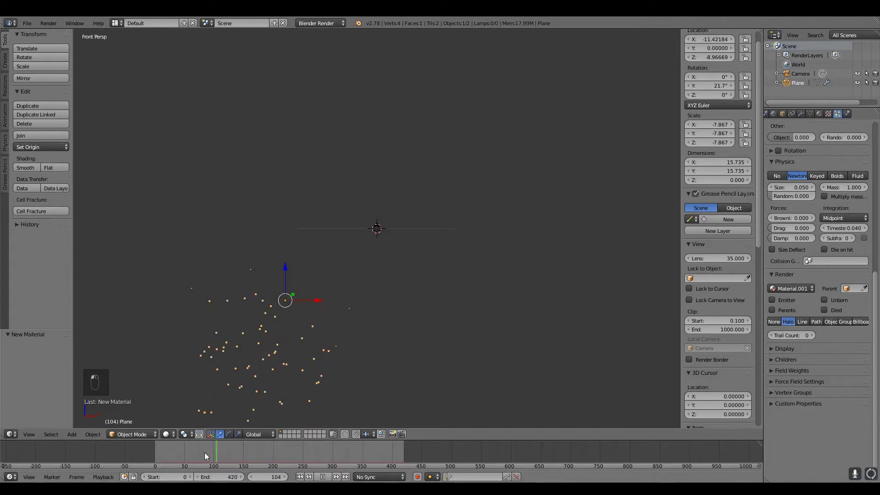
key("alt+a")
Flip the emitter plane to a Y rotation of -158.3° and play the particle animation
scroll(726, 133, "up", 1)
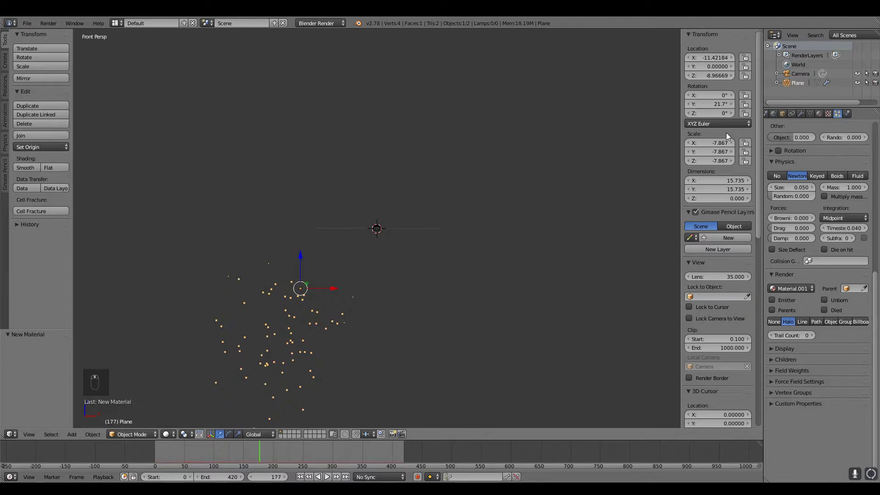
left_click(716, 106)
key("Return")
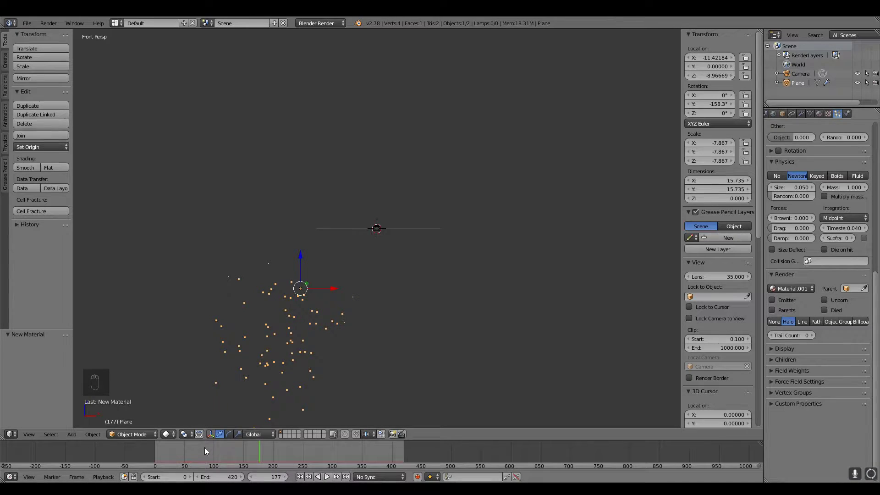
key("alt+a")
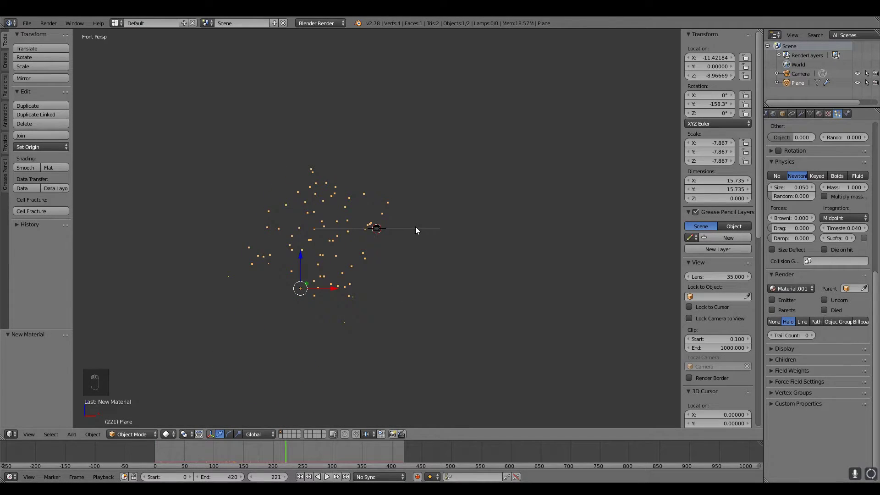
Adjust the emitter plane's Y rotation to -136° and scrub the animation to frame 203
scroll(415, 226, "up", 2)
left_click_drag(716, 105, 707, 104)
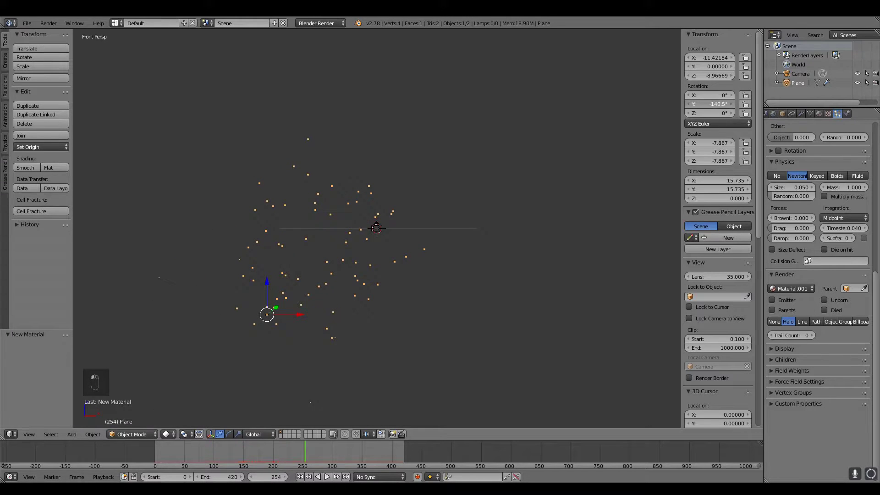
left_click_drag(709, 104, 713, 104)
left_click_drag(251, 447, 275, 443)
Increase the particle lifetime to 130
scroll(862, 197, "up", 11)
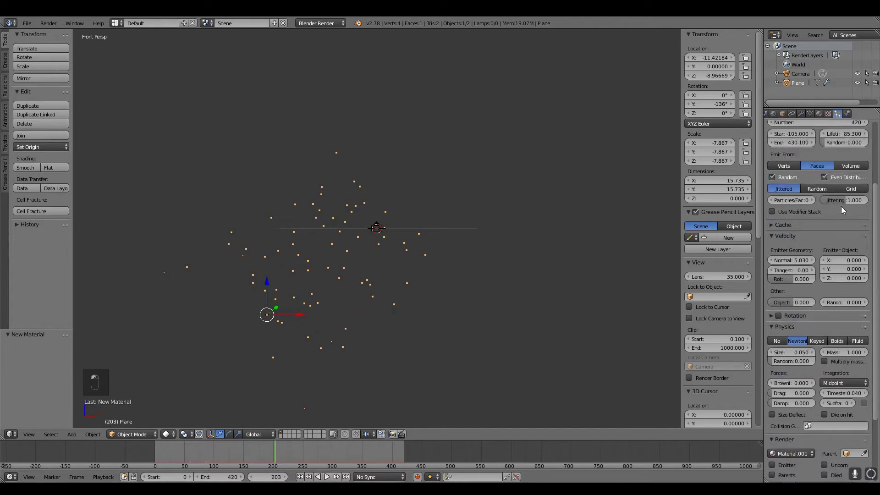
scroll(433, 229, "up", 1)
scroll(465, 265, "down", 4)
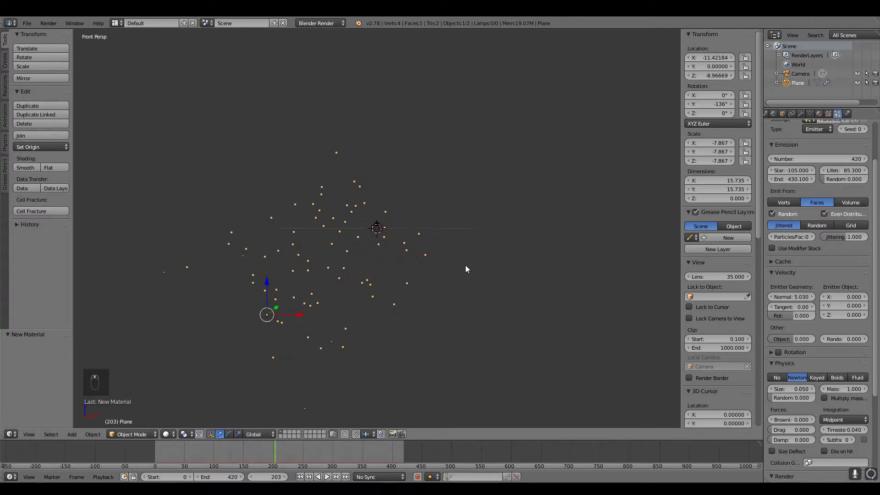
scroll(859, 227, "up", 2)
scroll(858, 227, "up", 2)
left_click_drag(838, 227, 859, 227)
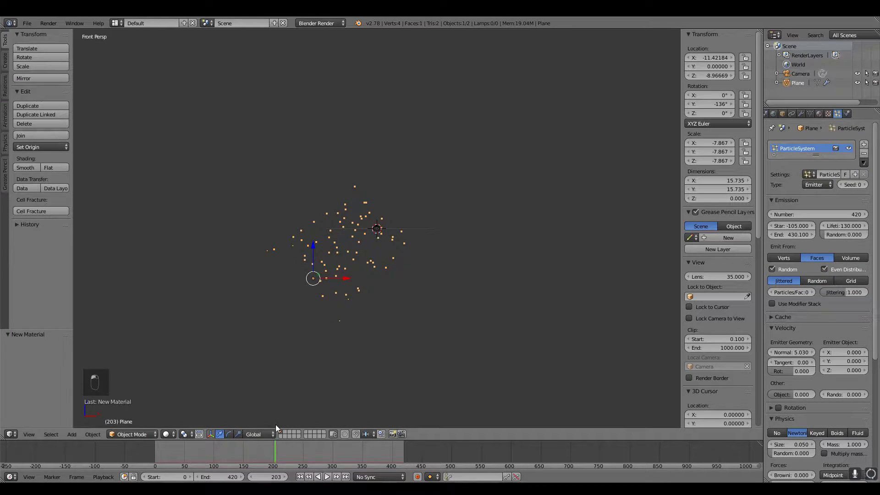
Increase the particle lifetime to 185.4 and scrub the animation to frame 342
left_click_drag(243, 445, 341, 444)
scroll(428, 308, "up", 3)
scroll(424, 81, "down", 3)
left_click_drag(834, 226, 860, 226)
mouse_move(362, 445)
left_mouse_down()
mouse_move(196, 456)
mouse_move(342, 456)
mouse_move(377, 447)
mouse_move(357, 446)
left_mouse_up()
scroll(441, 218, "up", 4)
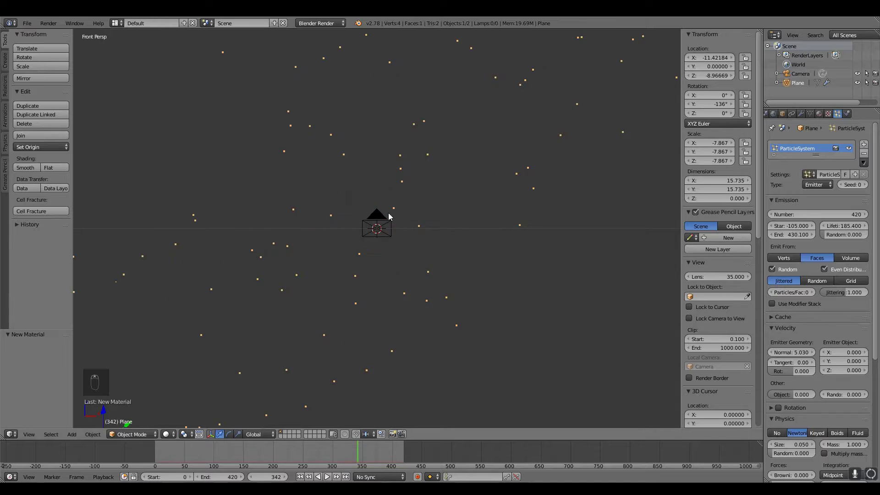
Rotate the camera freely in trackball mode and look at the particle field through it
right_click(389, 212)
key("r")
key("r")
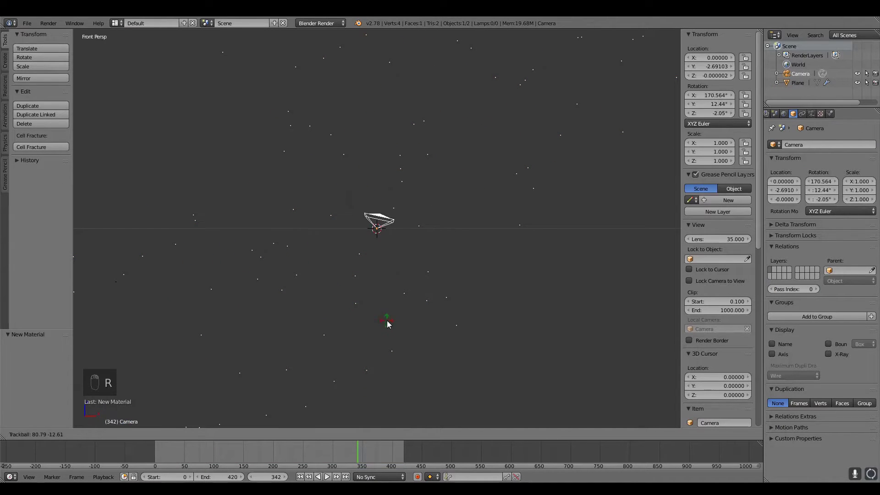
left_click(329, 325)
key("r")
key("r")
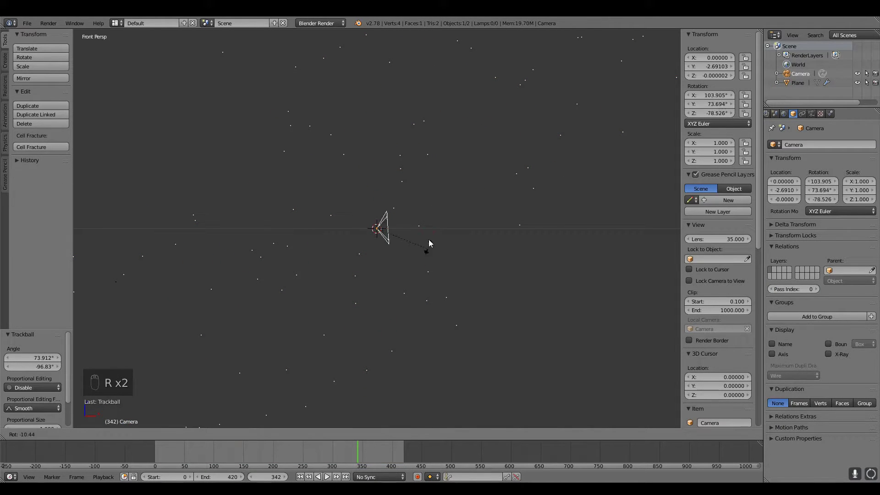
left_click(323, 153)
key("KP_0")
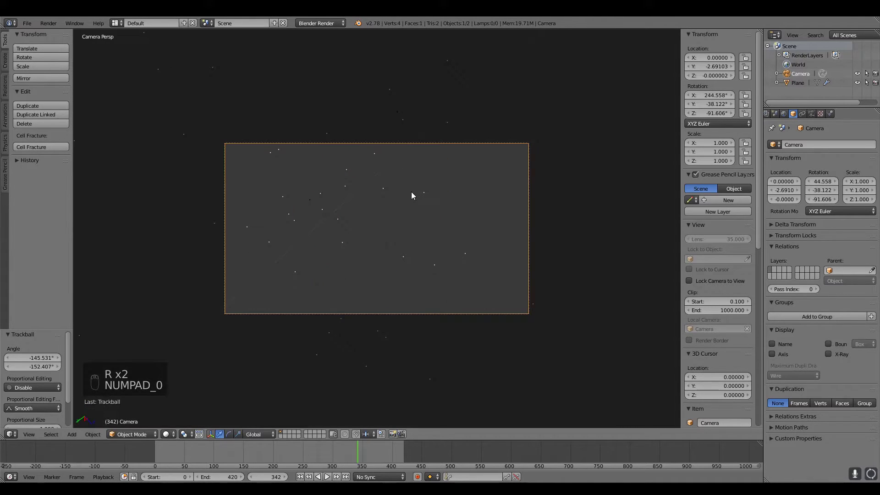
Reorient the camera in trackball mode from within its own view, then leave the camera view
key("r")
key("r")
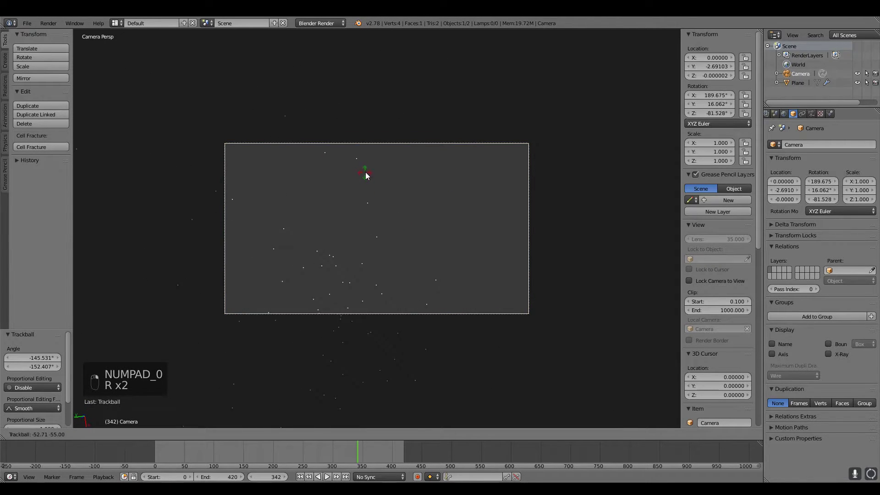
left_click(386, 138)
right_click(360, 240)
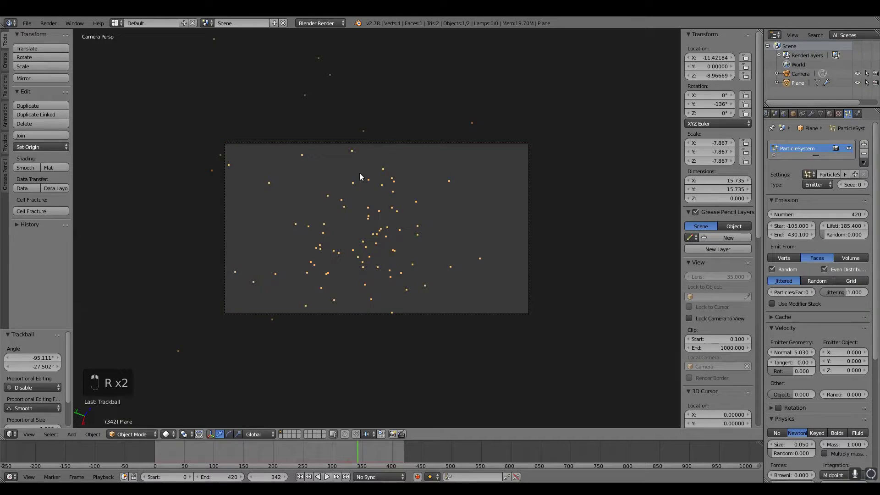
key("KP_0")
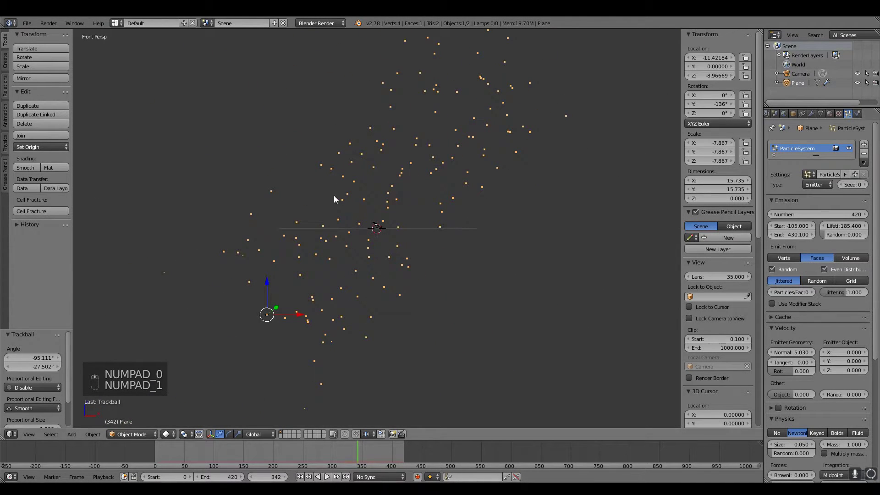
Straighten the camera by resetting its Y and Z rotation to 0°
right_click(377, 228)
middle_click_drag(377, 228, 403, 219)
left_click_drag(705, 104, 706, 113)
type("0")
key("Return")
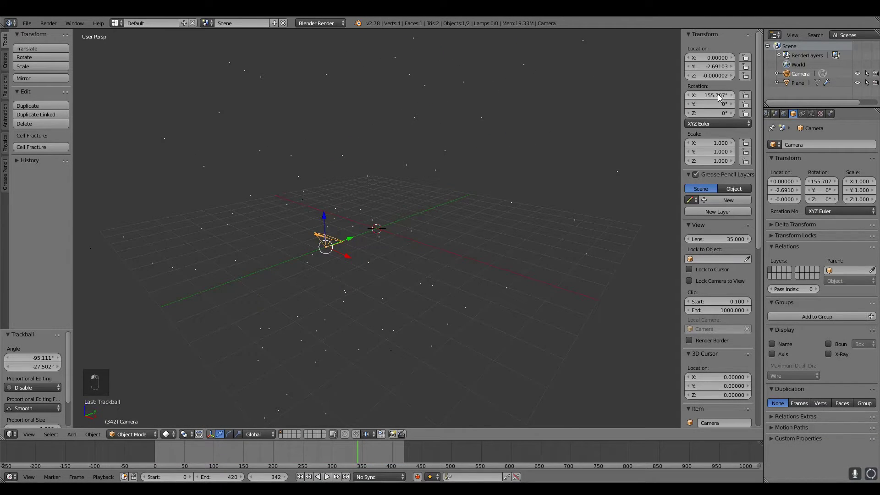
key("Return")
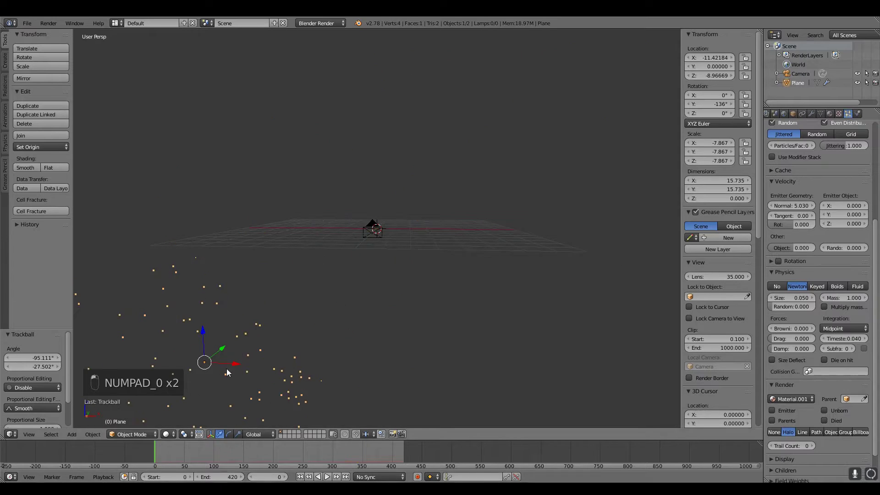
Bake the emitter plane's particle physics and play the animation, viewing it from several angles
scroll(815, 238, "up", 2)
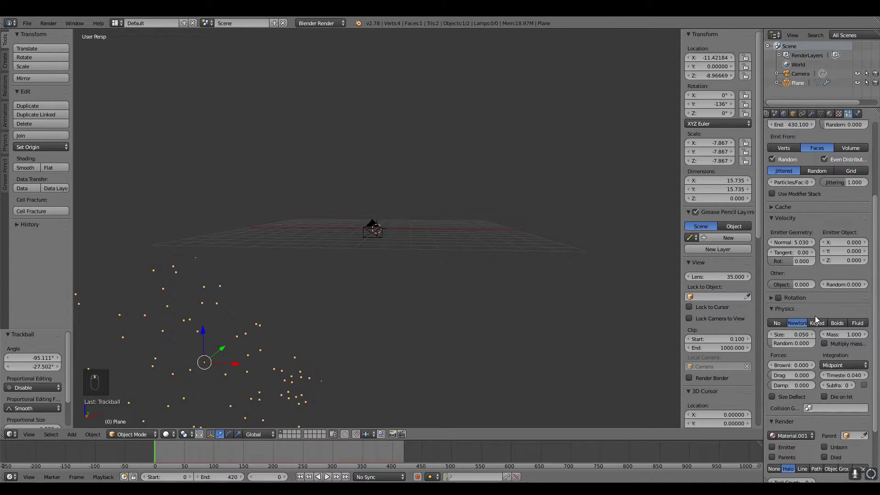
left_click(790, 207)
scroll(848, 267, "down", 2)
left_click(807, 269)
key("alt+a")
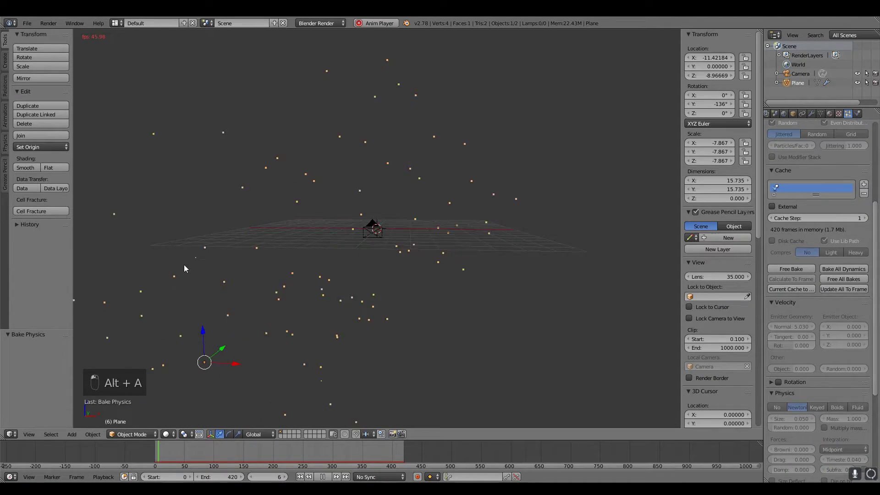
scroll(453, 121, "down", 2)
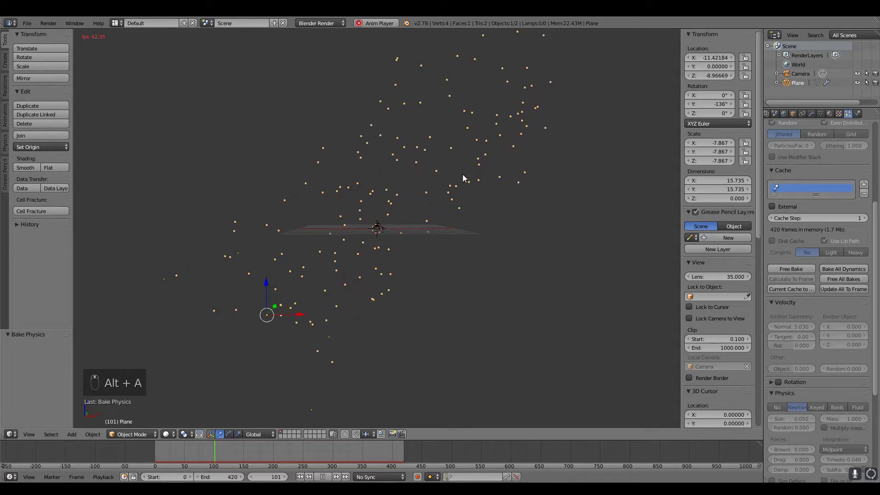
scroll(471, 189, "up", 1)
middle_click_drag(472, 188, 461, 138)
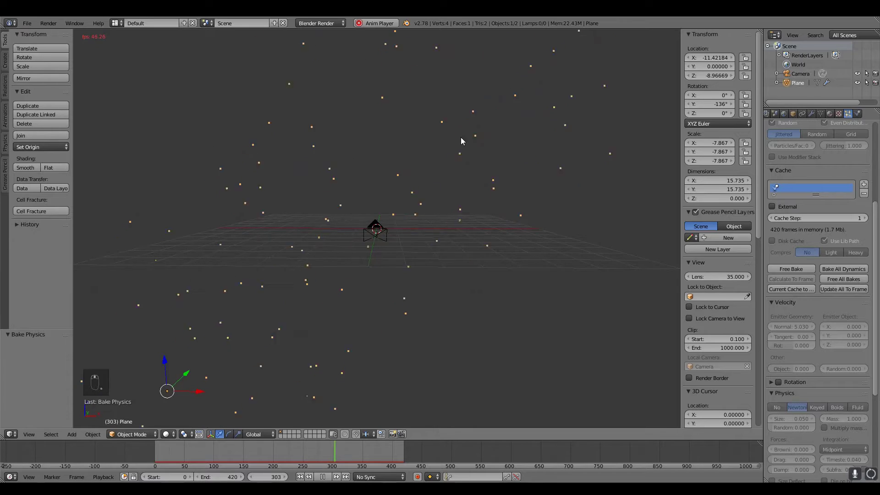
middle_click_drag(386, 226, 453, 213)
middle_click_drag(452, 128, 431, 215)
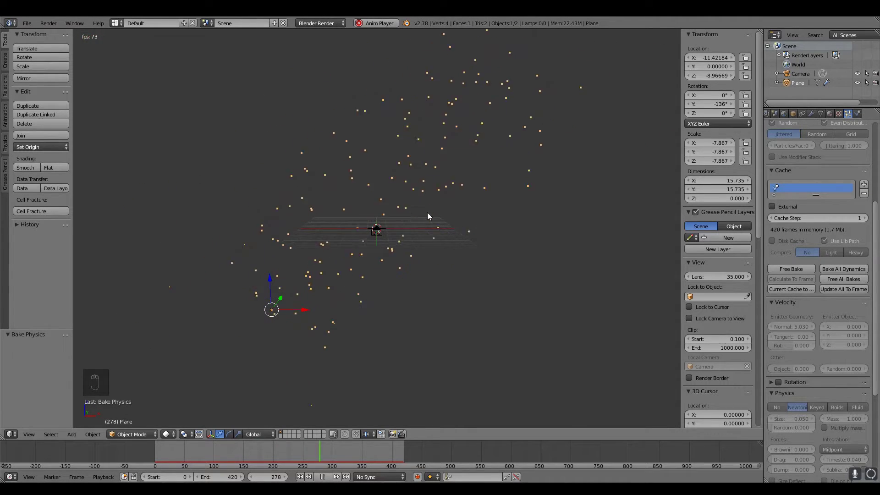
Rebake the particle physics with the random velocity set to 2.54
left_click(790, 269)
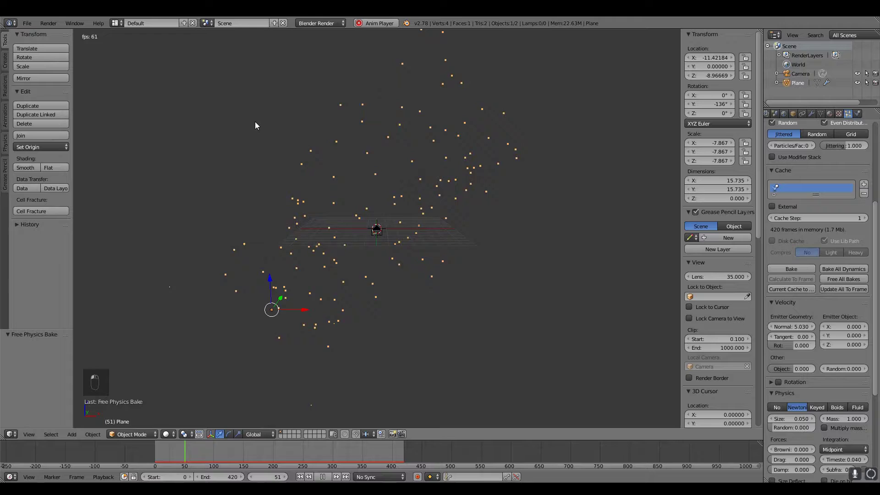
scroll(797, 284, "down", 3)
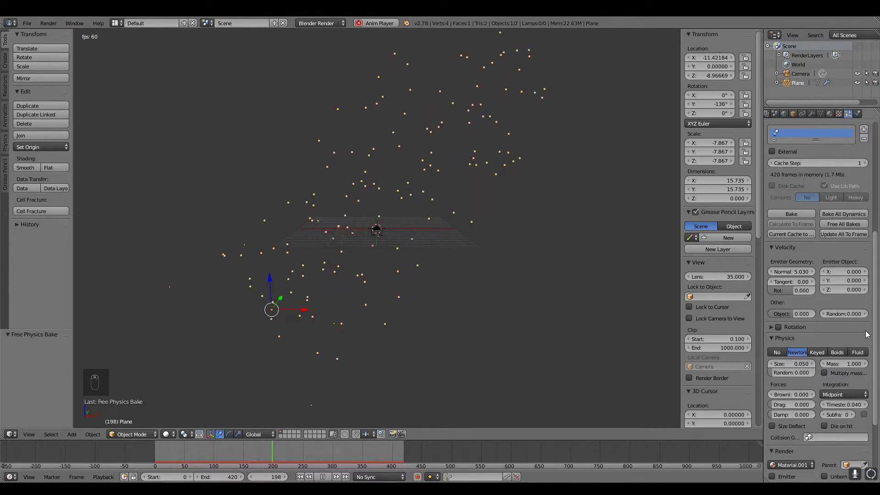
left_click_drag(842, 314, 861, 314)
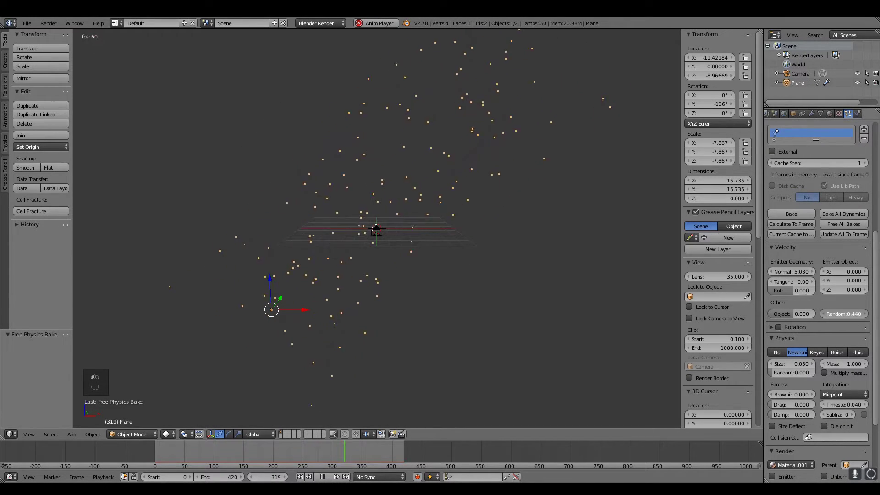
scroll(815, 257, "up", 1)
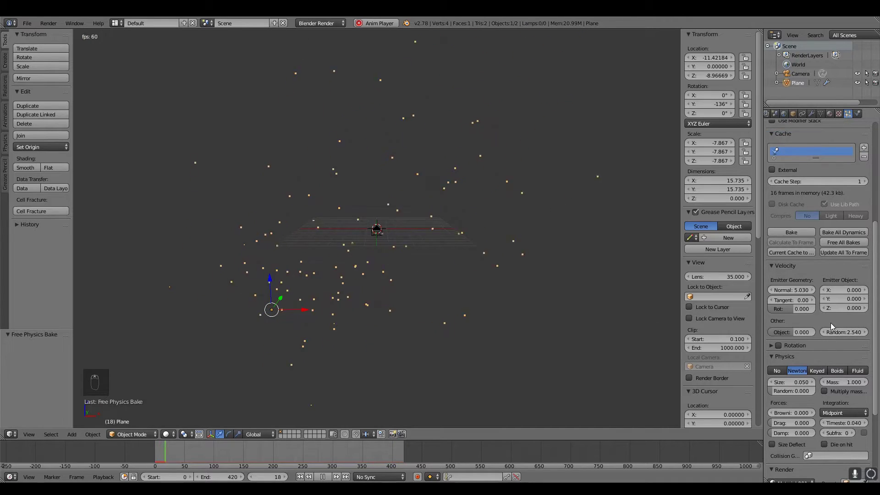
left_click(791, 232)
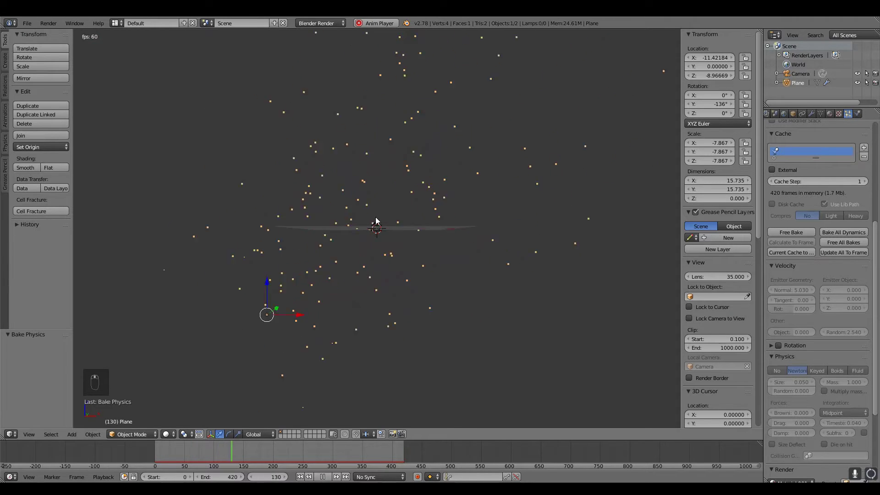
Examine the particle playback through the camera and from several angles around the scene
scroll(819, 245, "up", 5)
scroll(819, 246, "up", 3)
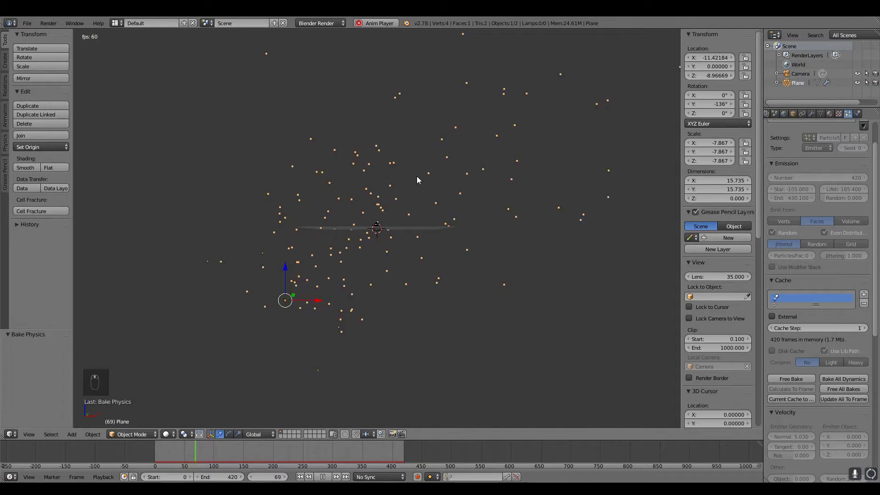
key("KP_0")
scroll(417, 229, "up", 2)
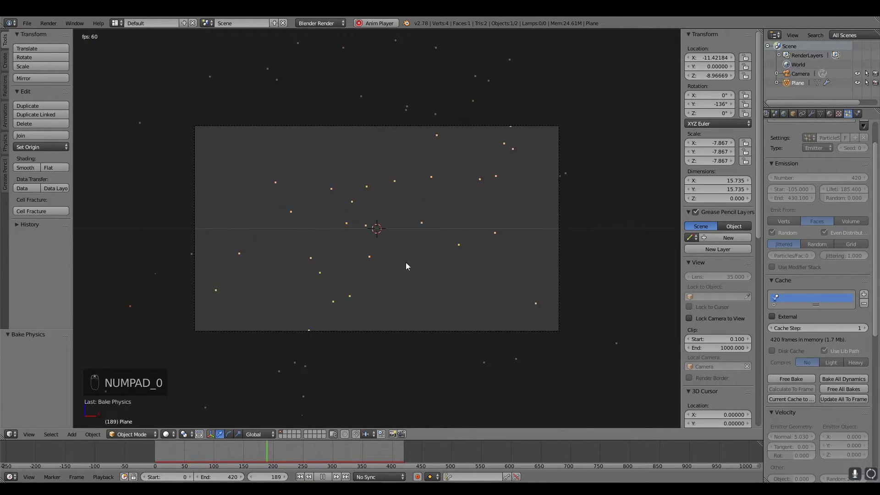
middle_click_drag(408, 165, 411, 183)
scroll(410, 183, "down", 3)
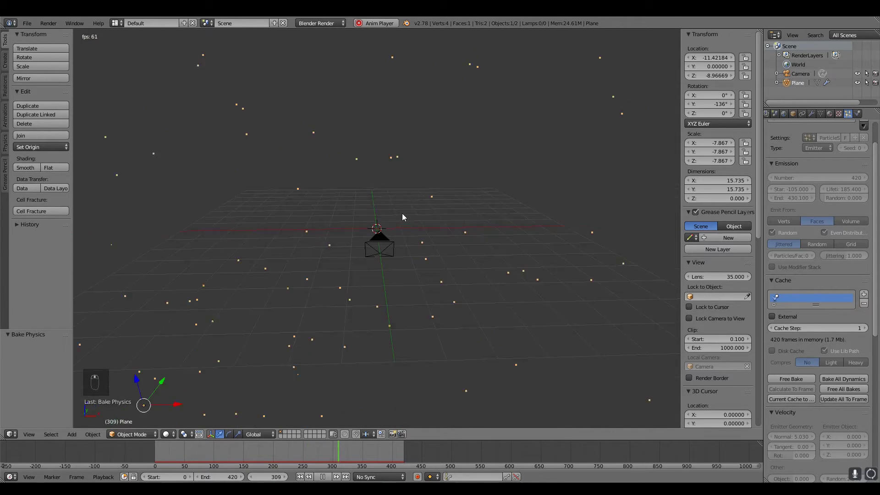
middle_click_drag(402, 213, 400, 199)
scroll(399, 246, "down", 2)
middle_click_drag(385, 245, 359, 200)
scroll(435, 240, "down", 2)
middle_click_drag(437, 240, 446, 256)
scroll(447, 261, "up", 3)
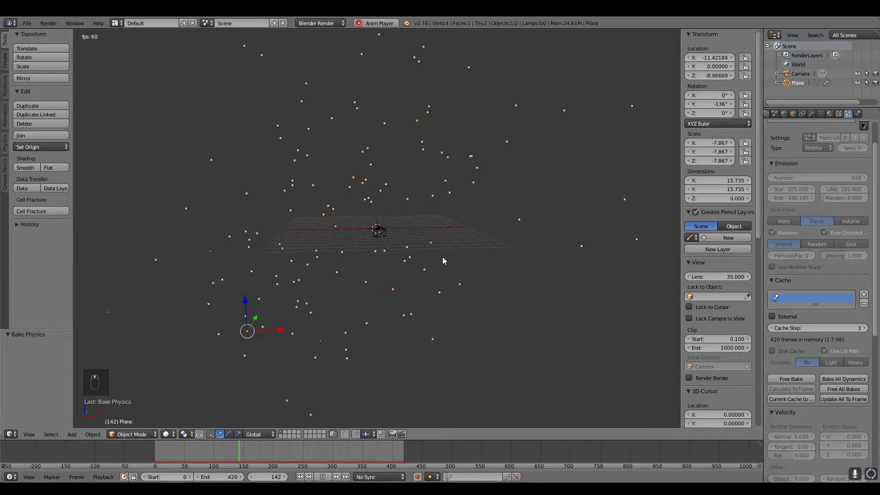
Stop the playback and delete the particle emitter plane
key("Escape")
key("Delete")
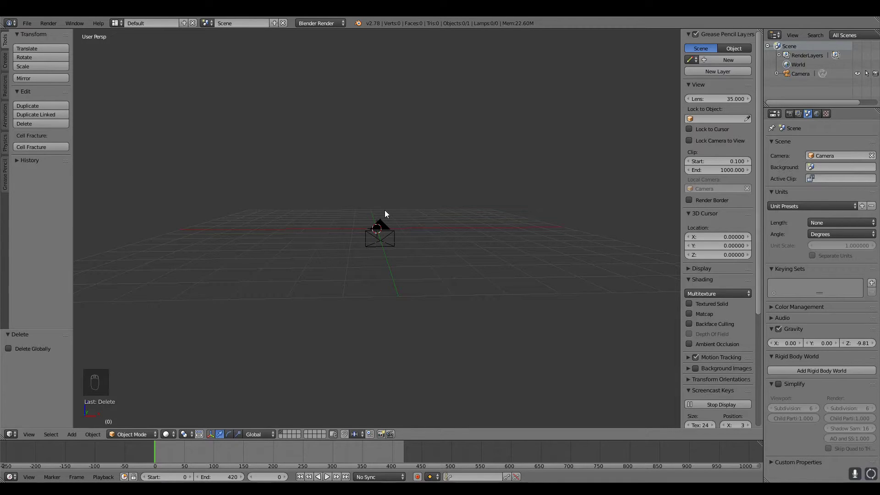
scroll(384, 213, "down", 2)
Add a new mesh plane and scale it up to about 8.66
left_click(71, 433)
mouse_move(109, 420)
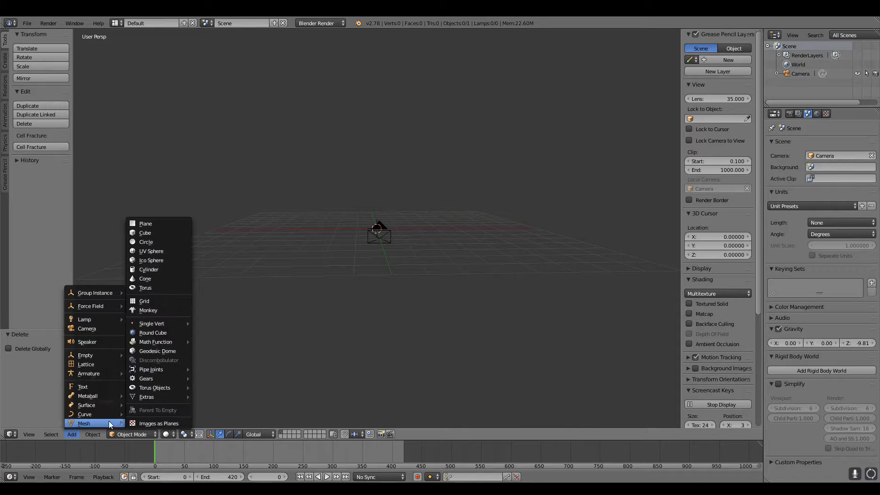
left_click(154, 223)
key("s")
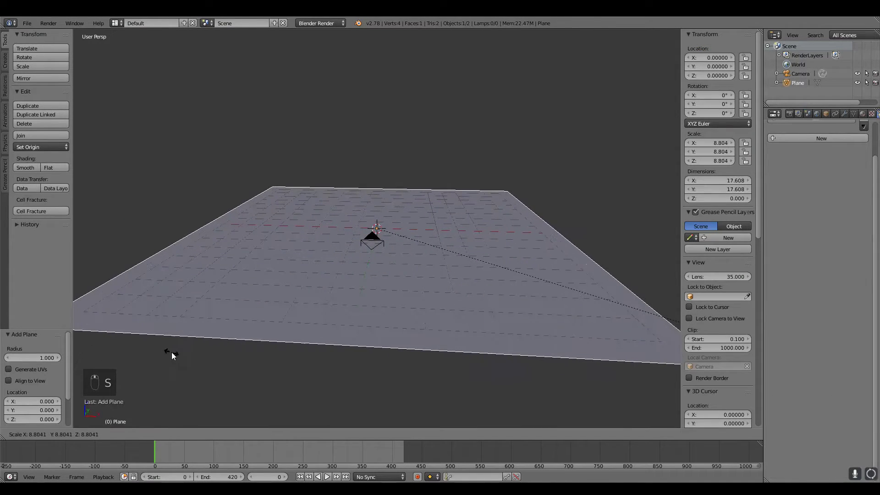
left_click(200, 325)
Move the plane down along the Z axis to about -0.72
middle_click_drag(367, 255, 360, 190)
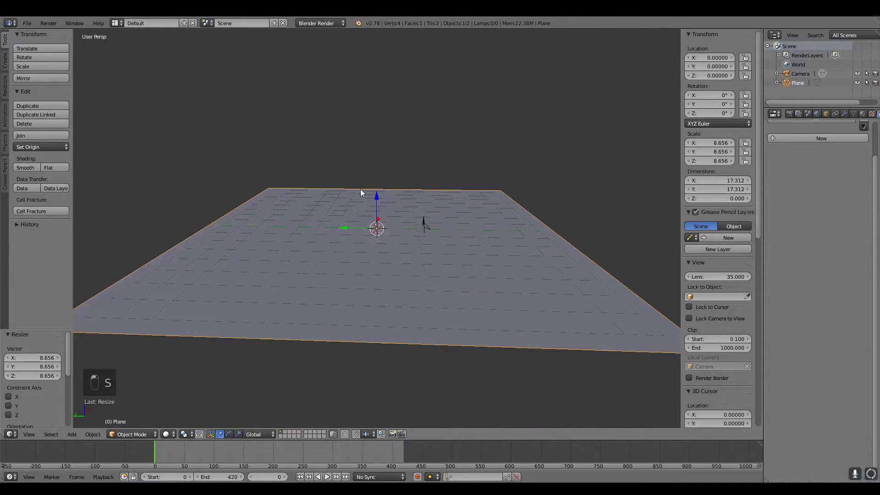
left_click_drag(376, 200, 442, 236)
middle_click_drag(441, 236, 371, 241)
scroll(372, 254, "down", 3)
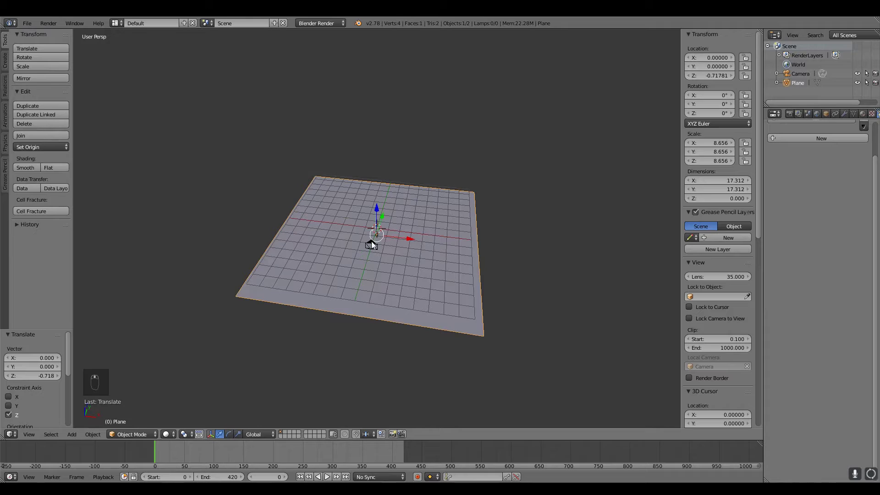
Subdivide the whole plane nine times in Edit Mode, then return to Object Mode
key("Tab")
key("w")
left_click(327, 238)
key("w")
left_click(327, 238)
key("w")
left_click(327, 238)
key("w")
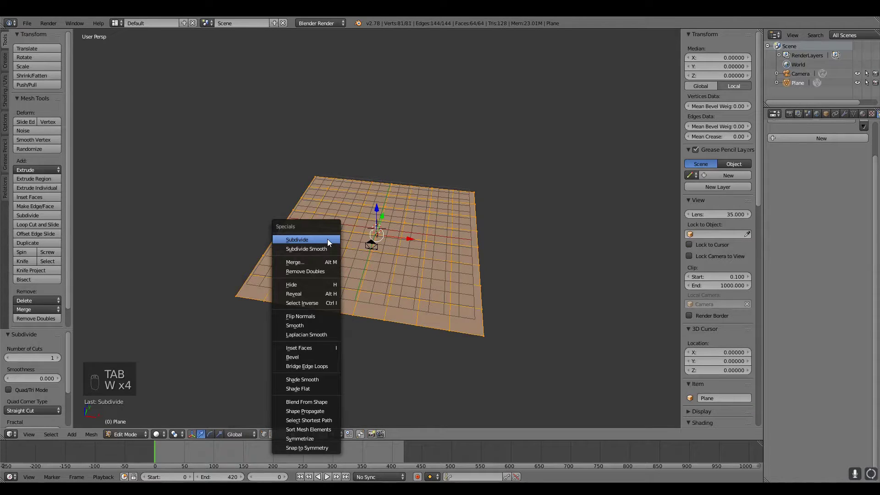
left_click(327, 238)
key("w")
left_click(327, 238)
key("w")
left_click(327, 238)
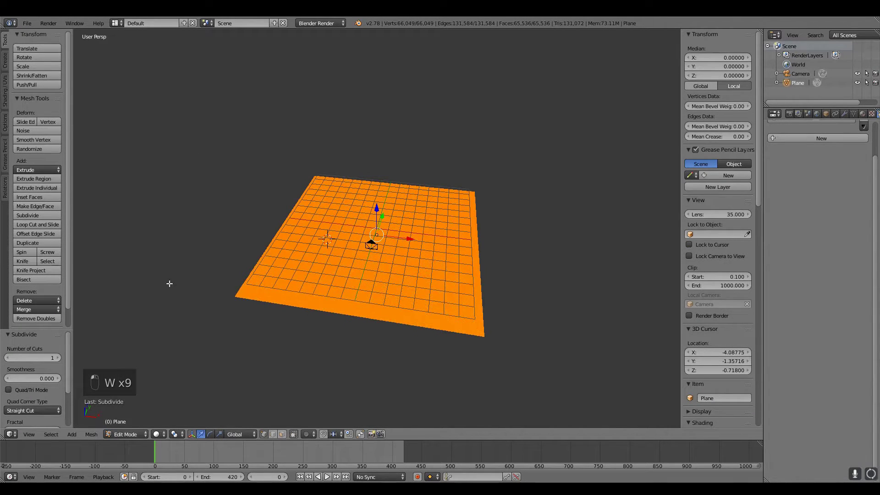
key("w")
left_click(327, 238)
key("w")
left_click(311, 262)
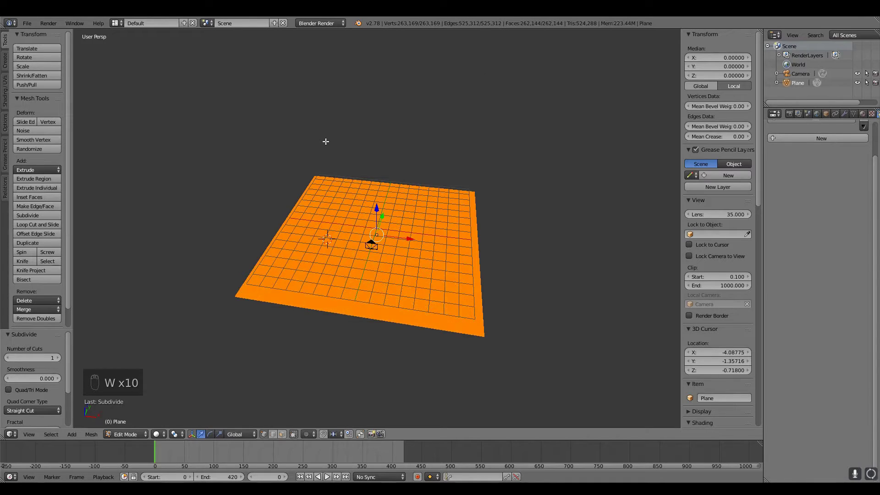
key("Tab")
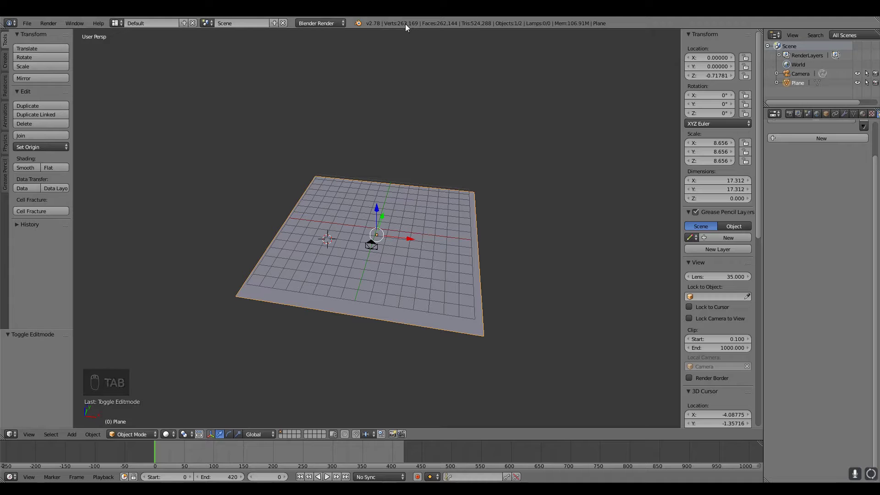
scroll(370, 241, "up", 3)
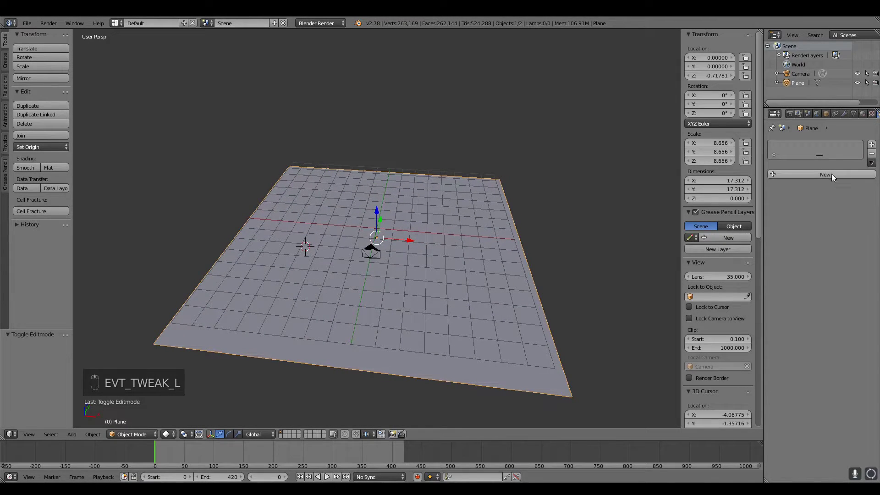
left_click(848, 138)
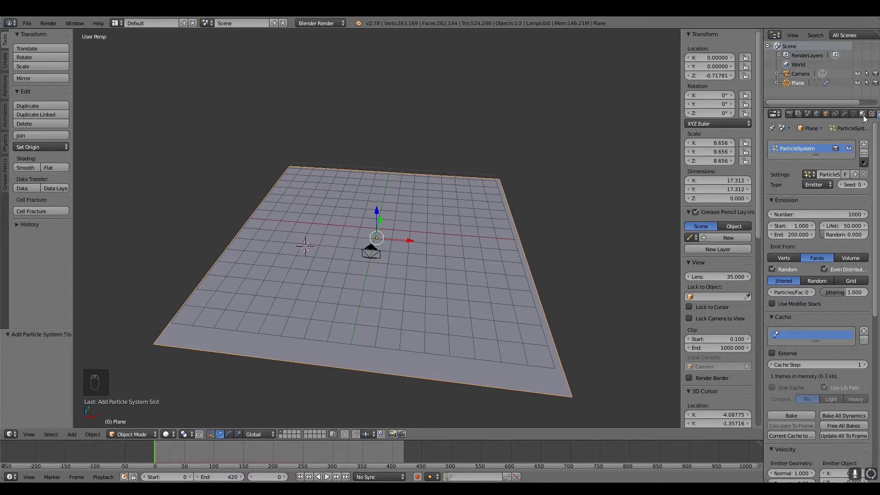
middle_click_drag(863, 117, 810, 115)
left_click(863, 153)
Remove the particle system from the subdivided plane and give it a new material
left_click(816, 113)
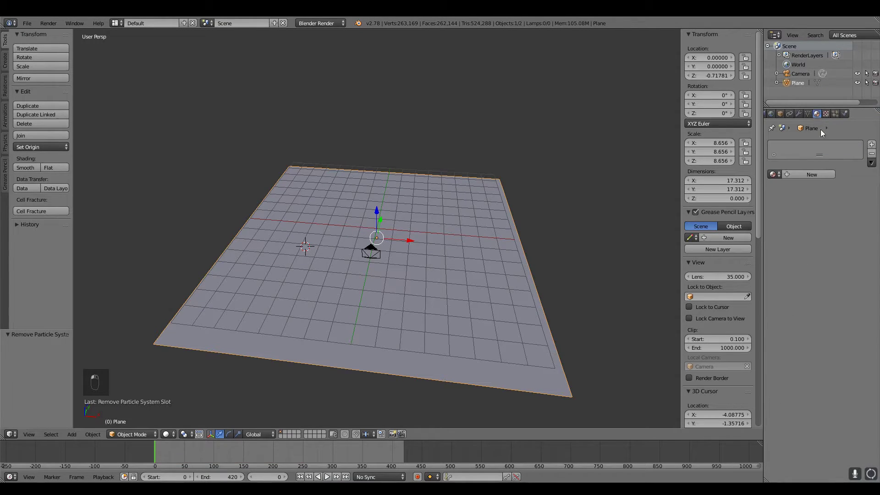
left_click(808, 175)
left_click(827, 115)
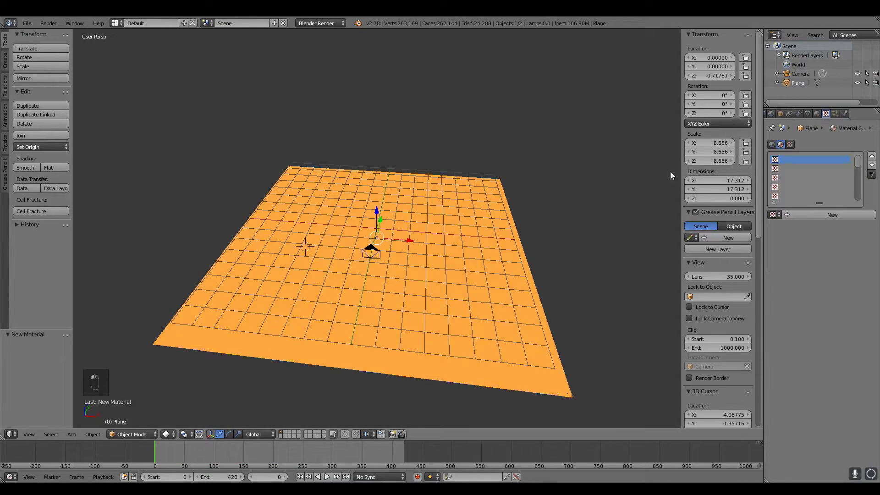
Add a Displace modifier to the plane
left_click(800, 114)
scroll(801, 115, "up", 3)
left_click(828, 144)
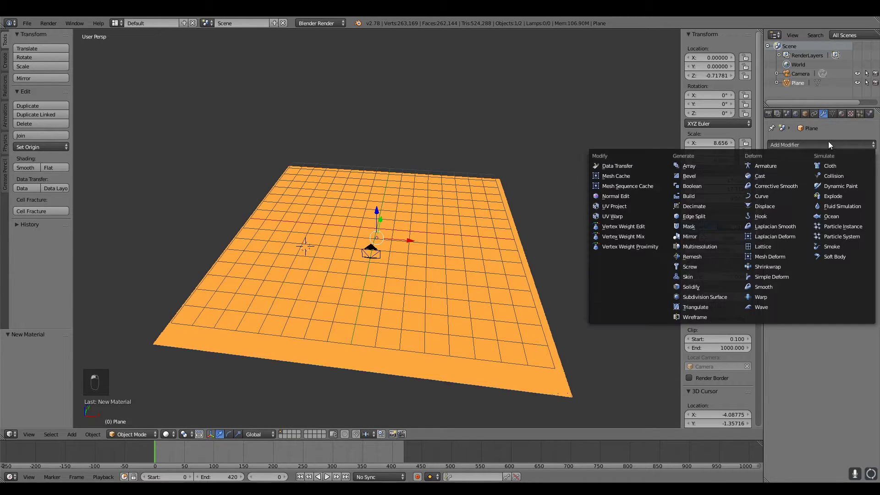
left_click(827, 146)
left_click(825, 145)
left_click(772, 208)
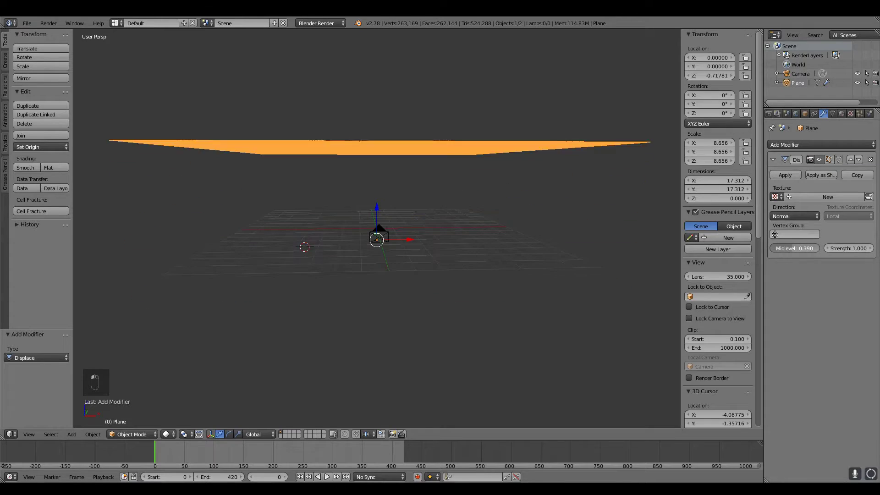
Create a new texture for the Displace modifier and set its type to Clouds
left_click(841, 198)
left_click(868, 197)
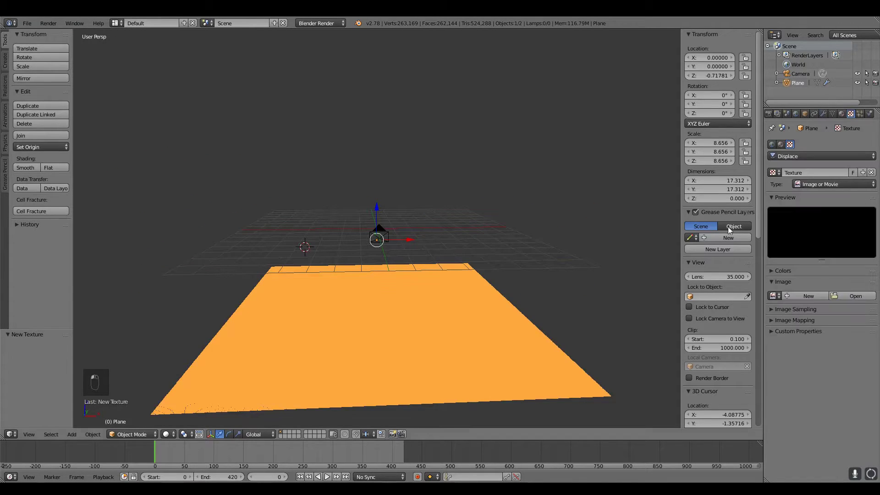
left_click(821, 183)
left_click(812, 215)
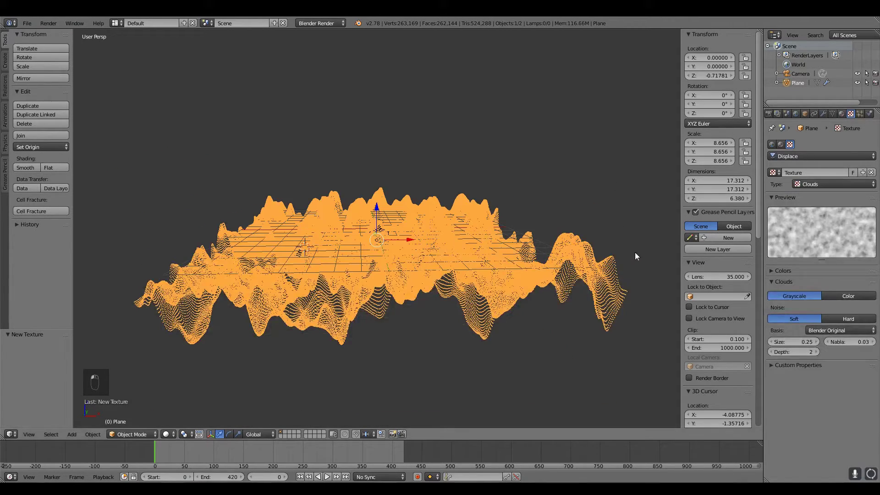
Set the plane's material type to Surface and inspect the displaced terrain
middle_click_drag(525, 241, 494, 225)
left_click(842, 114)
left_click(780, 186)
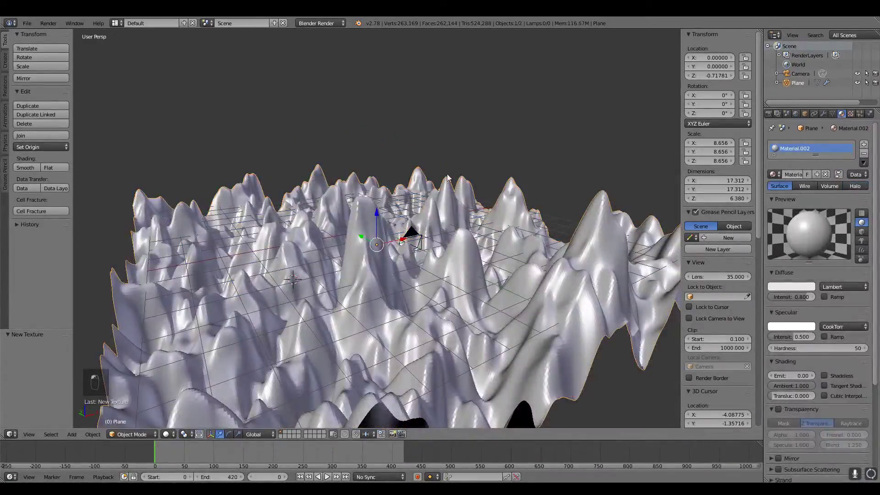
middle_click_drag(426, 216, 397, 198)
Set the displacement Clouds texture's size to 0.65 and its depth to 3
left_click(850, 114)
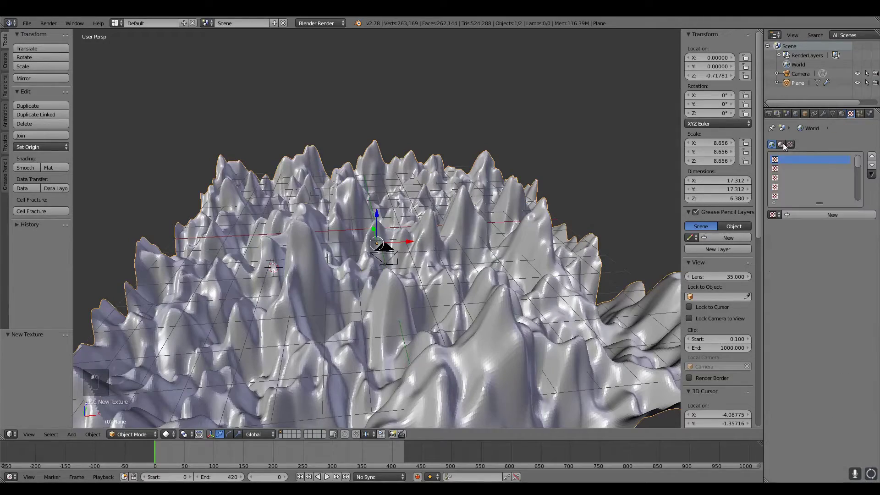
left_click(790, 144)
scroll(463, 204, "down", 3)
scroll(463, 204, "up", 3)
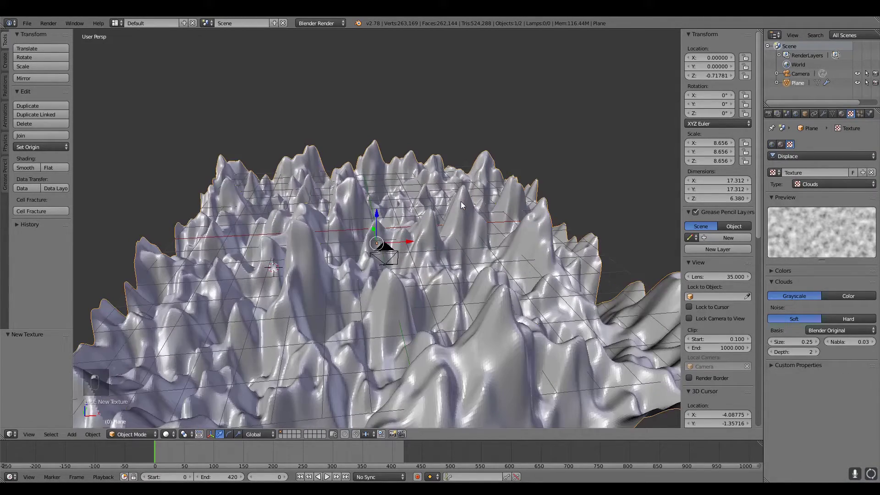
left_click(816, 342)
left_click(816, 341)
left_click(816, 342)
left_click(816, 342)
middle_click_drag(403, 218, 512, 231)
left_click(816, 351)
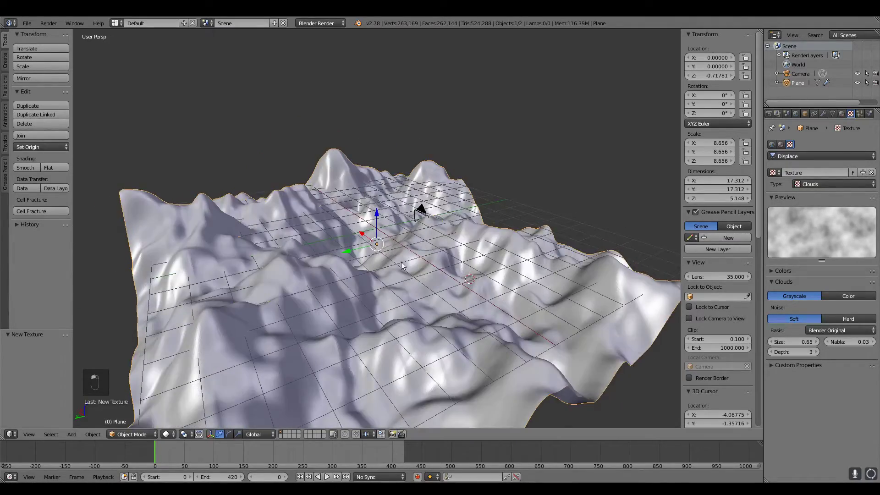
middle_click_drag(563, 266, 451, 252)
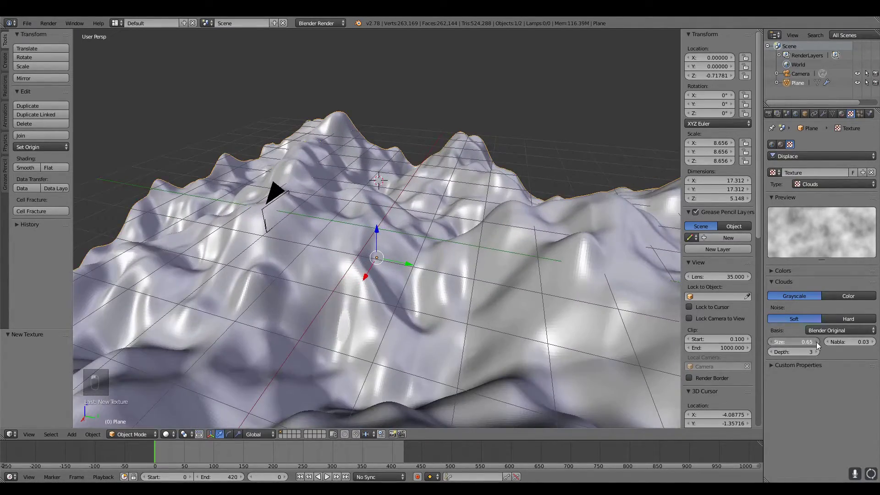
Try a Clouds texture size of 0.85, and settle on 0.75
left_click(815, 341)
left_click(816, 342)
middle_click_drag(376, 217, 477, 209)
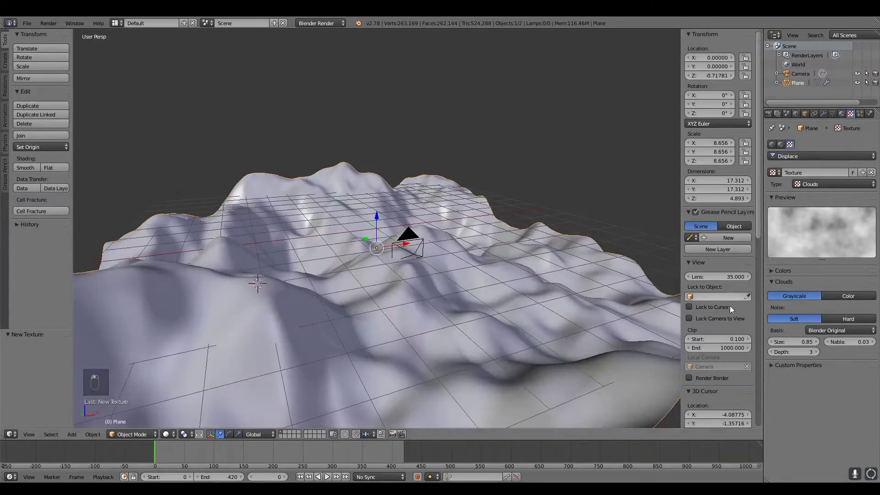
left_click_drag(806, 341, 800, 342)
middle_click_drag(596, 257, 641, 311)
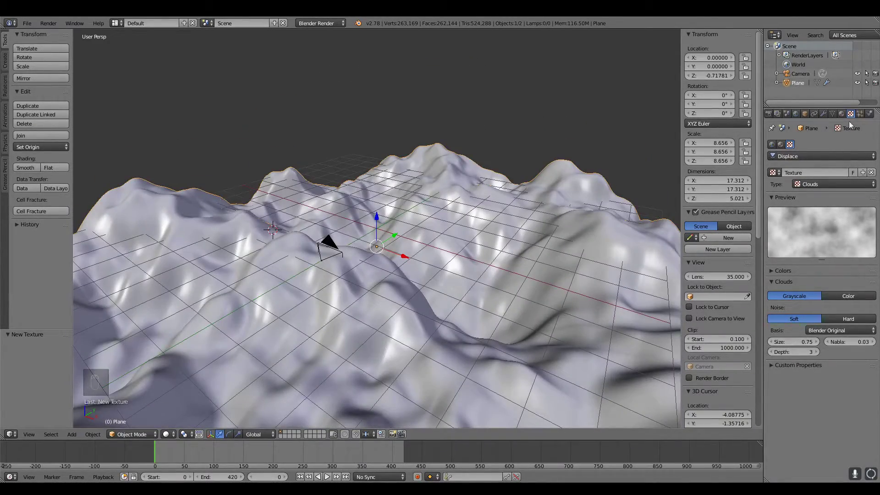
Set the Displace modifier's strength to 0.8
left_click(823, 114)
middle_click_drag(550, 256, 460, 226)
mouse_move(807, 249)
left_mouse_down()
mouse_move(815, 249)
mouse_move(807, 249)
left_mouse_up()
scroll(482, 256, "down", 4)
middle_click_drag(436, 247, 826, 247)
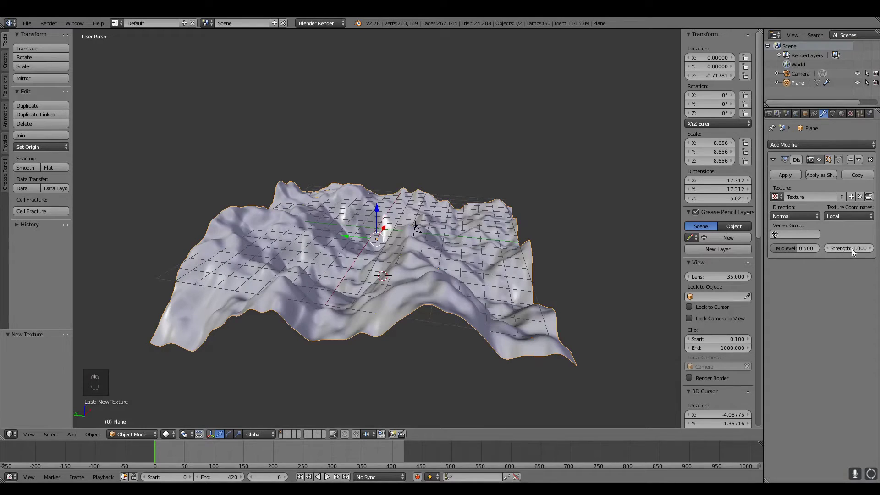
mouse_move(852, 251)
left_mouse_down()
mouse_move(815, 251)
mouse_move(850, 249)
left_mouse_up()
middle_click_drag(427, 215, 495, 182)
scroll(496, 181, "down", 5)
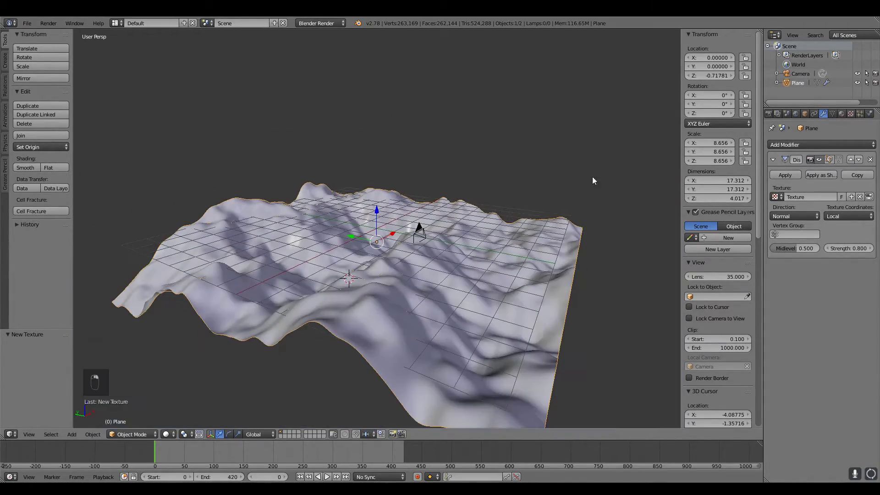
Switch the displaced plane's material type to Halo
left_click(841, 114)
left_click(854, 185)
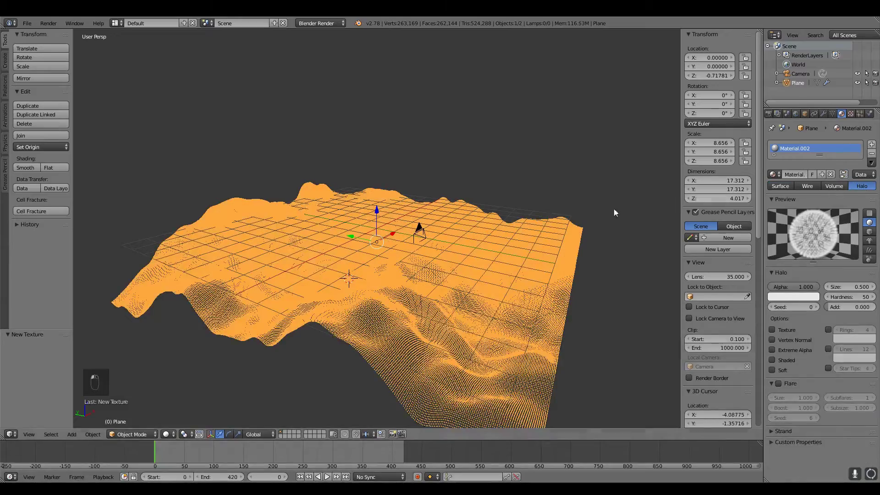
middle_click_drag(614, 208, 374, 243)
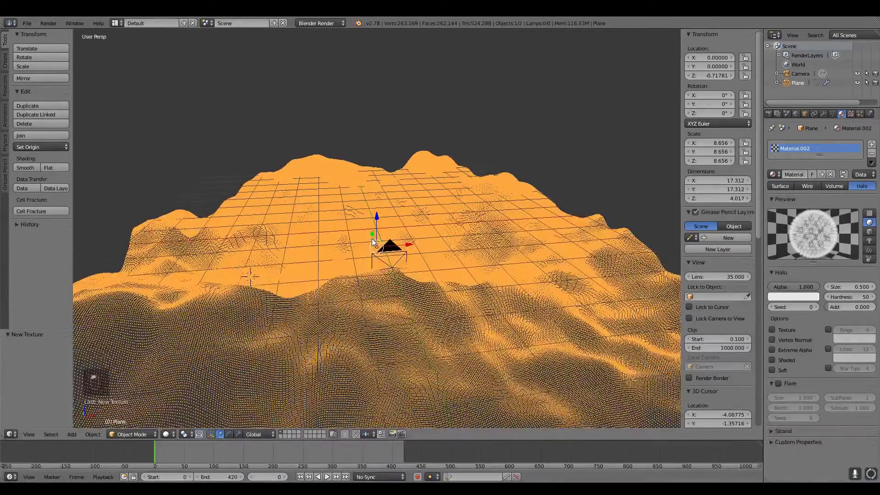
Set the render performance to 10 fixed threads and apply the automatic tile size
left_click(769, 113)
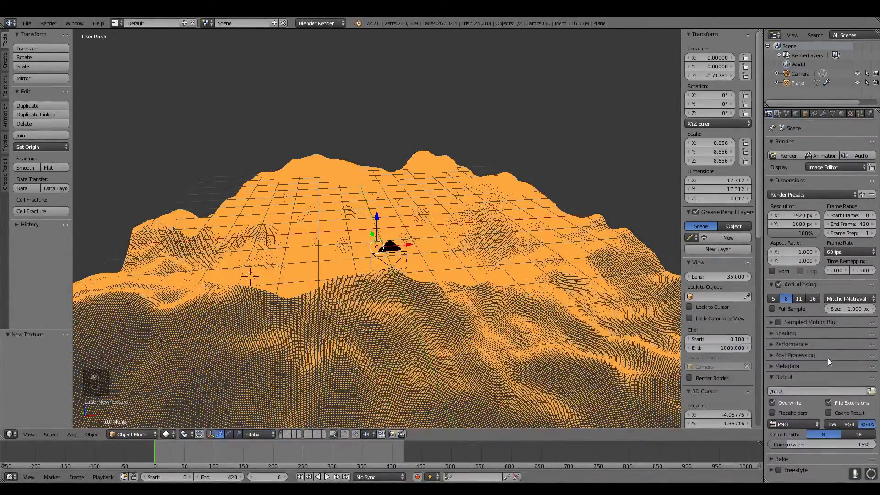
left_click(799, 345)
scroll(800, 344, "down", 4)
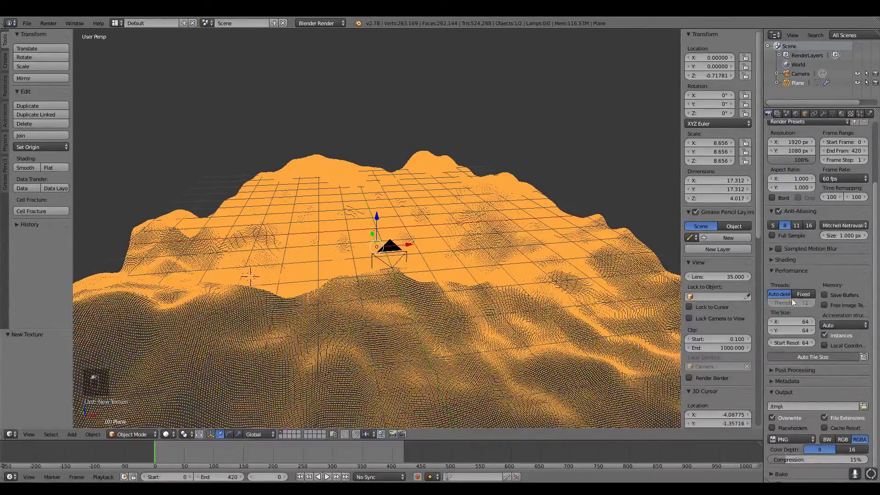
type("0")
key("Return")
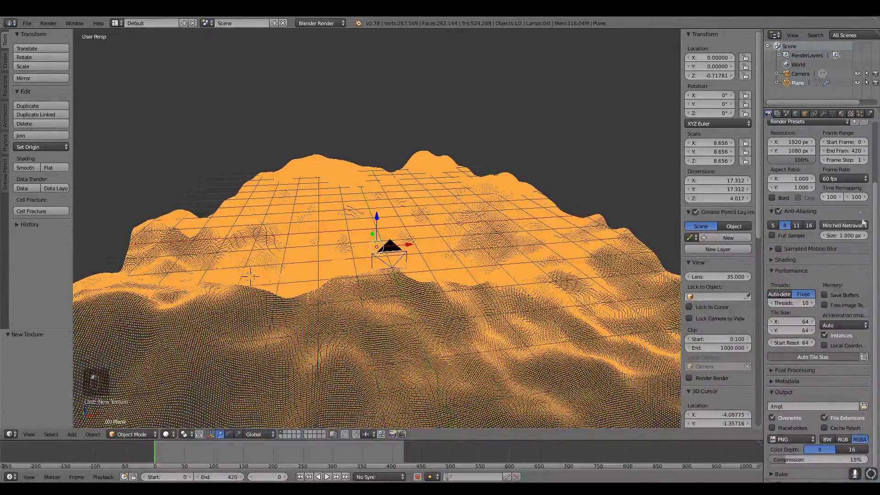
left_click(820, 356)
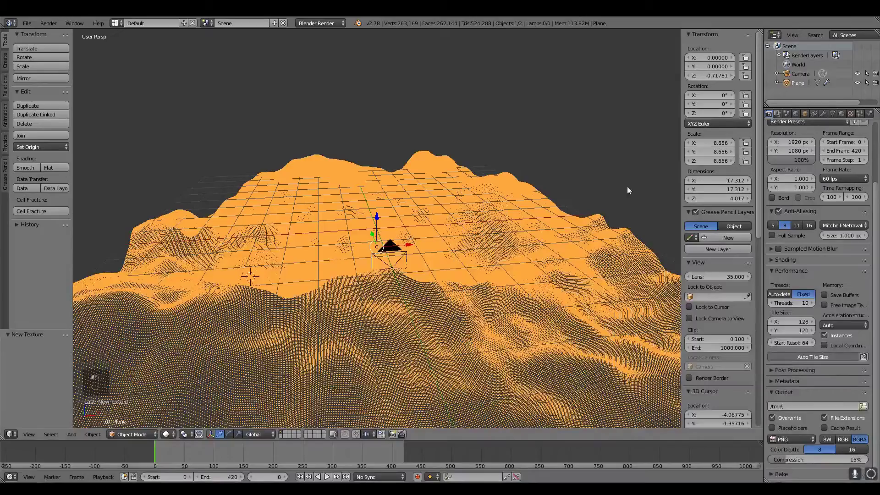
Bring up the plane's material settings and switch the viewport shading to Rendered
left_click(845, 113)
middle_click_drag(479, 189, 452, 191)
scroll(452, 191, "up", 1)
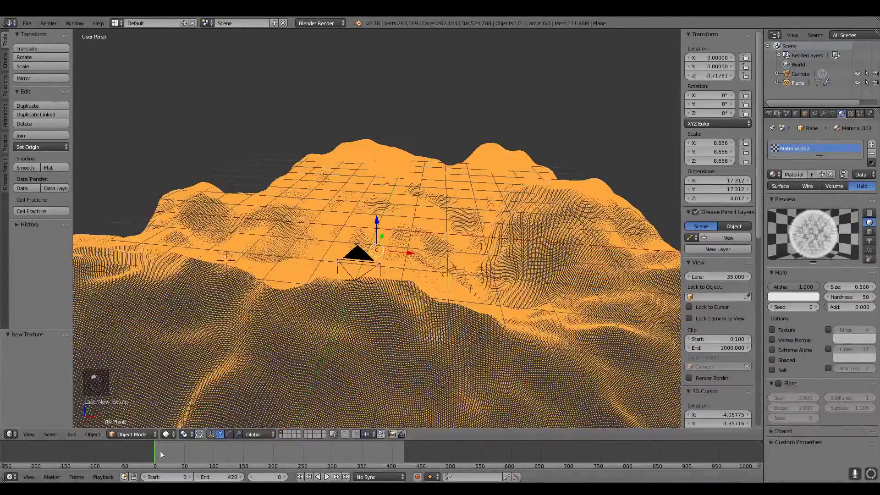
left_click(166, 437)
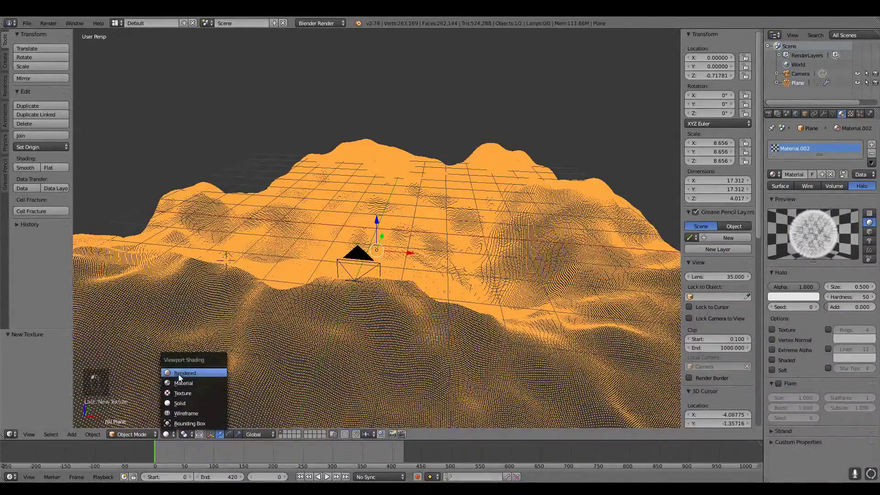
left_click(173, 373)
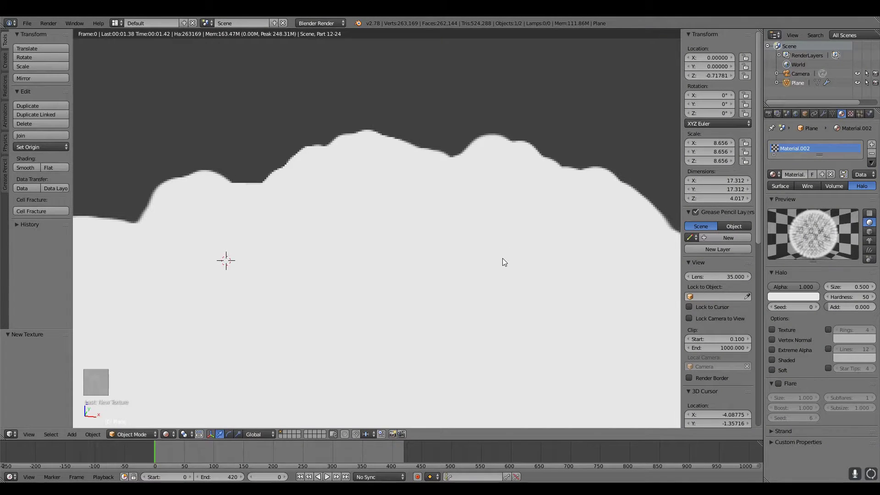
Set the halo material's alpha to 0.001 and its size to 0.2
left_click(807, 286)
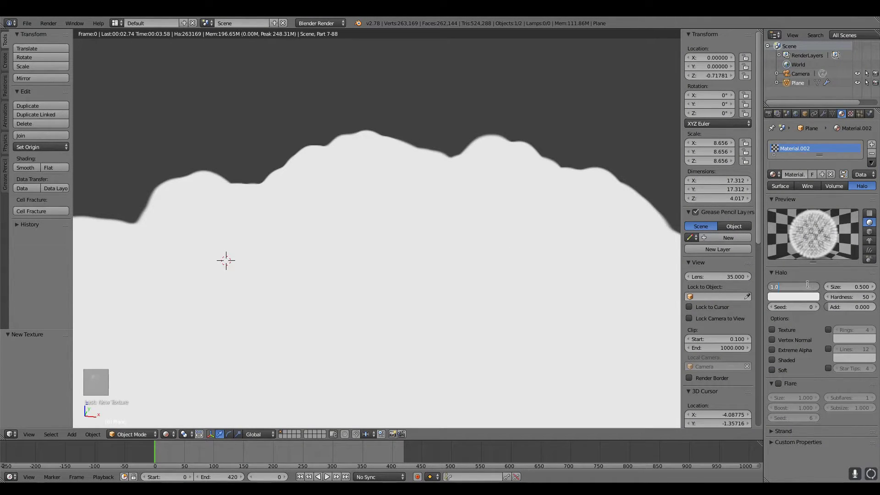
type("0.01")
key("Return")
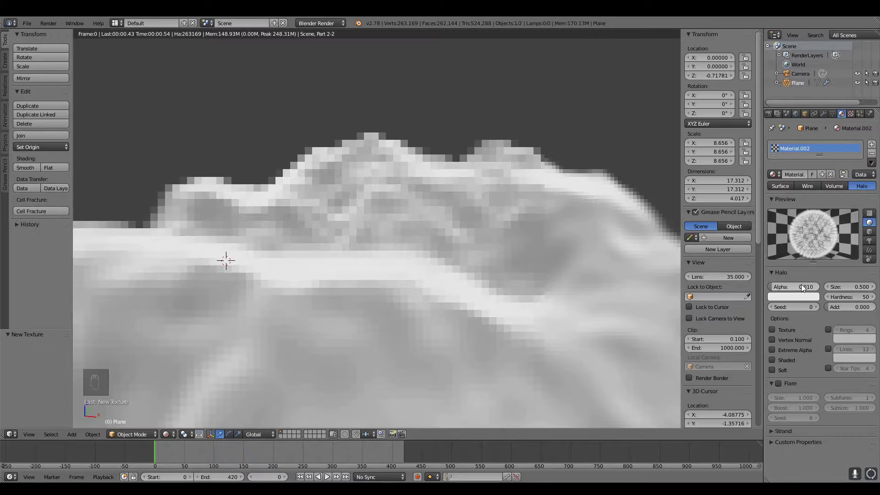
left_click(801, 284)
type("0.001")
key("Return")
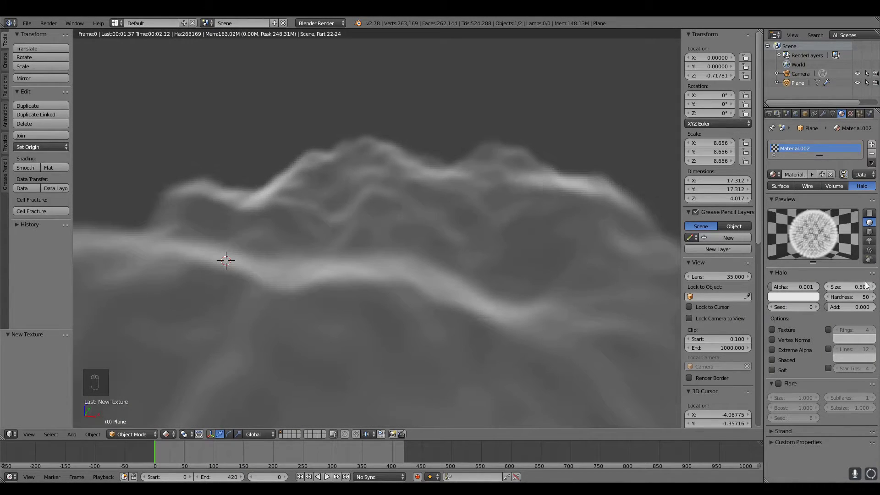
left_click_drag(866, 285, 856, 287)
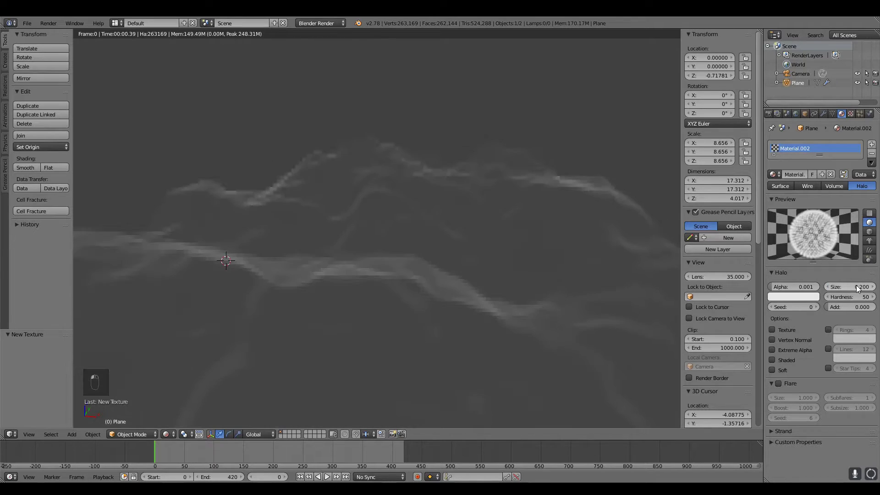
scroll(458, 276, "up", 1)
Set the world's horizon colour to black
left_click(796, 115)
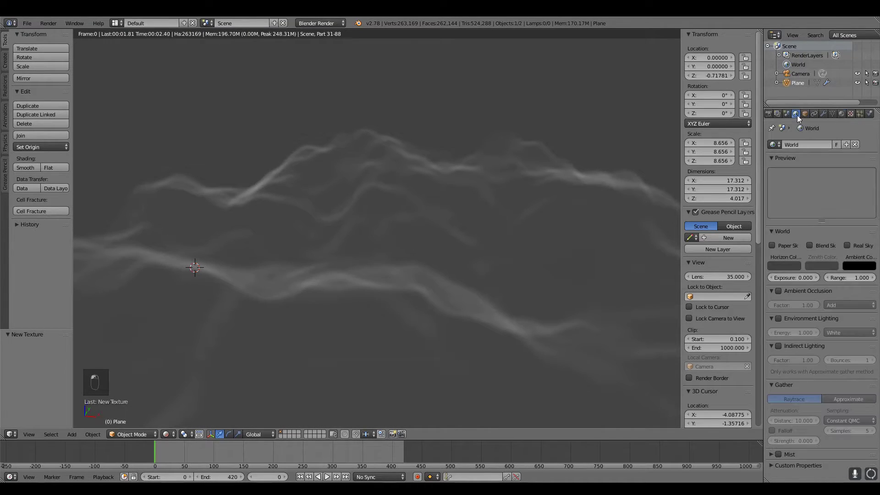
left_click(792, 266)
left_click(799, 203)
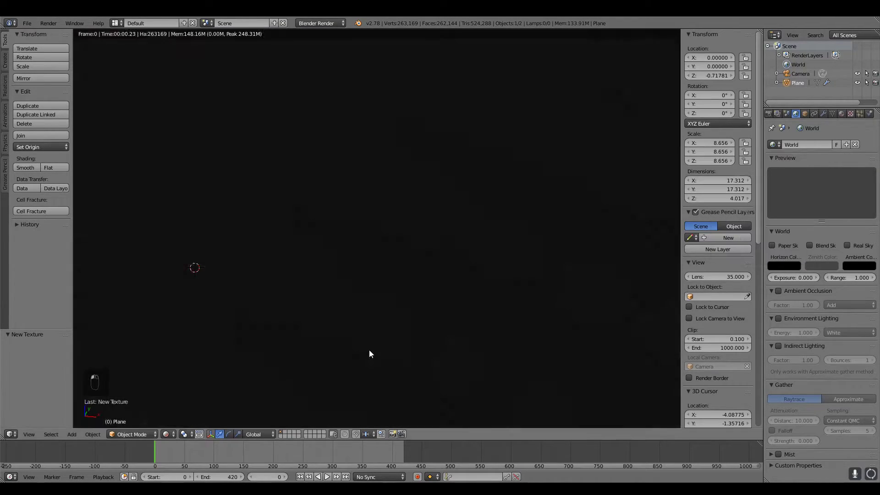
scroll(386, 317, "down", 1)
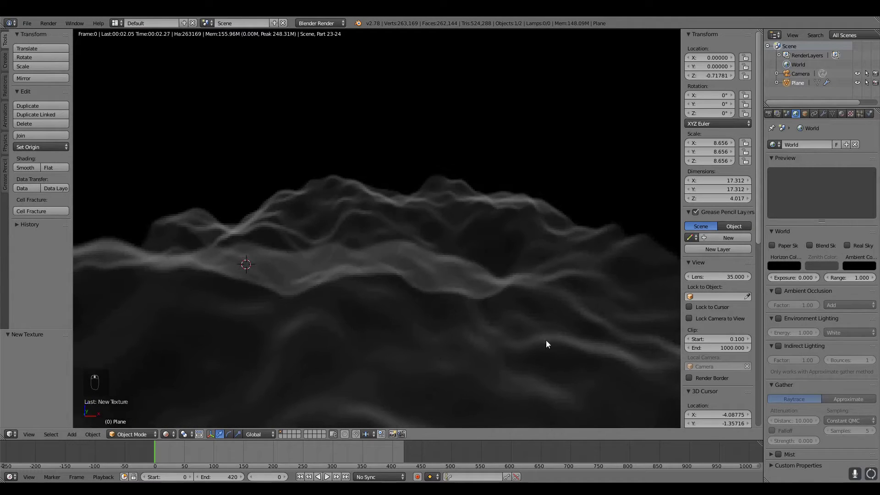
Reduce the halo material's size to 0.1 and inspect the rendered terrain from another angle
left_click(841, 113)
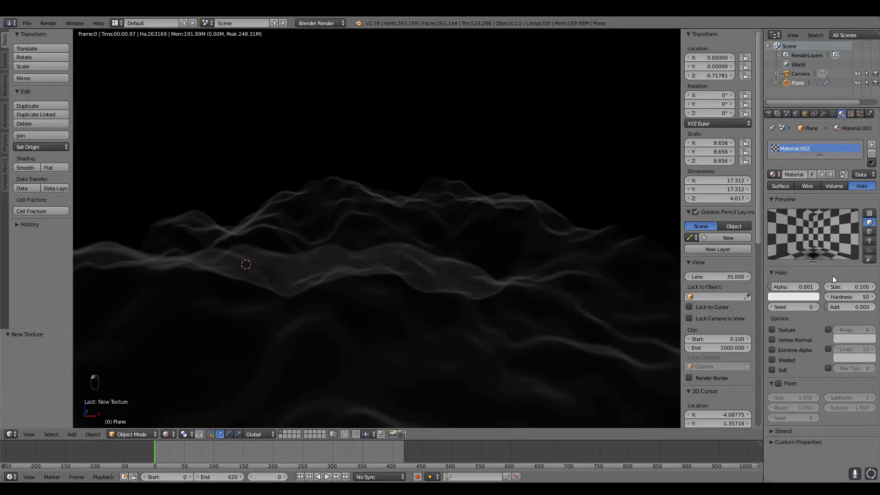
left_click_drag(827, 297, 856, 297)
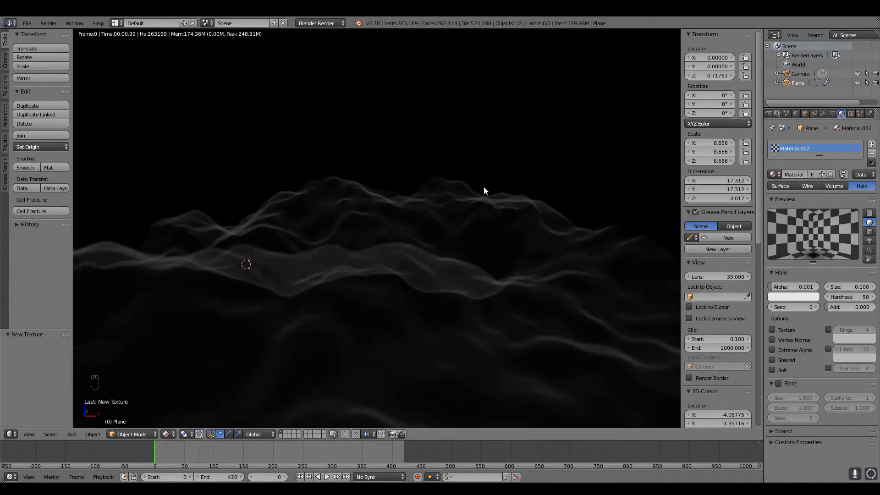
middle_click_drag(483, 186, 430, 200)
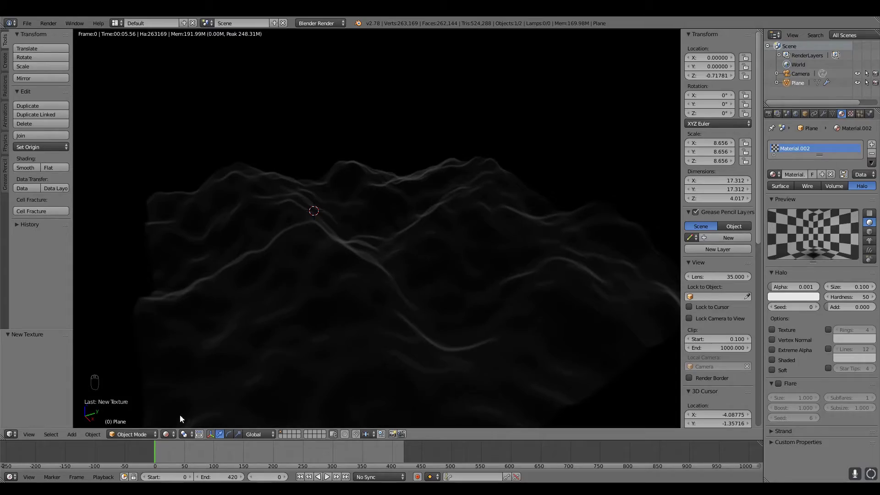
Switch the viewport shading back to Solid
left_click(166, 434)
left_click(188, 402)
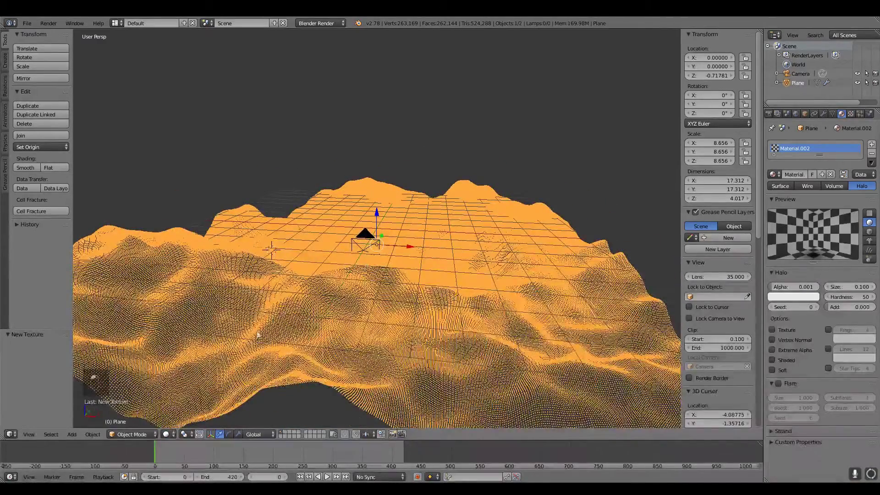
Add a Plain Axes empty and move it above the displaced terrain
left_click(73, 434)
mouse_move(96, 350)
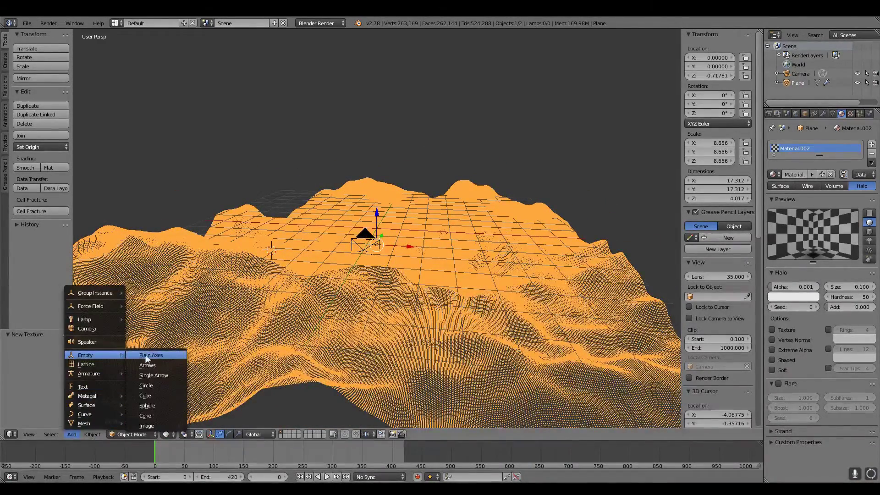
left_click(155, 356)
key("g")
left_click(399, 216)
Copy the plane's X, Y and Z scale of 8.656 onto the empty
right_click(403, 238)
key("ctrl+c")
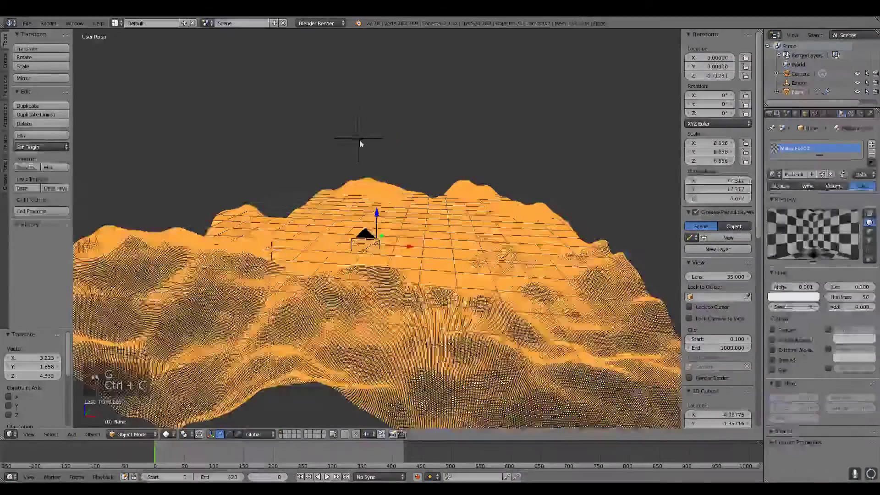
right_click(359, 139)
key("ctrl+v")
key("ctrl+v")
key("ctrl+v")
key("ctrl+v")
key("ctrl+v")
key("ctrl+v")
key("ctrl+v")
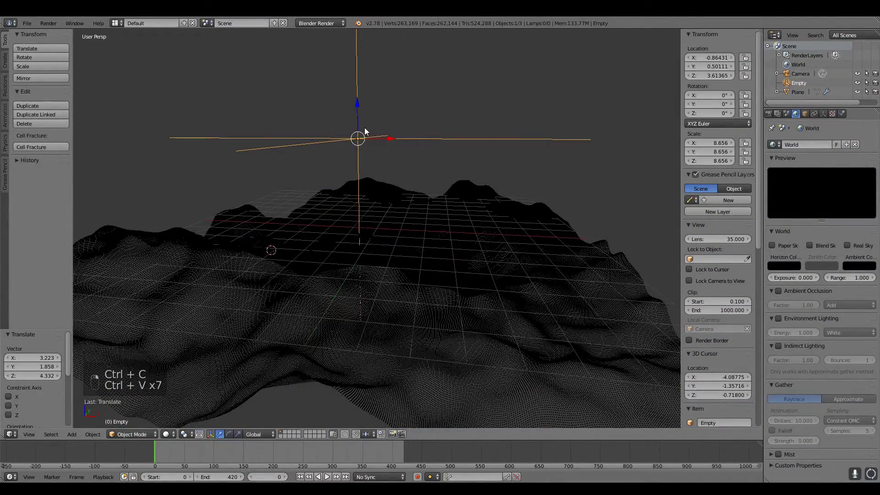
Set the plane's Displace modifier to Object texture coordinates with the empty as the reference object
right_click(371, 195)
left_click(824, 113)
left_click(850, 216)
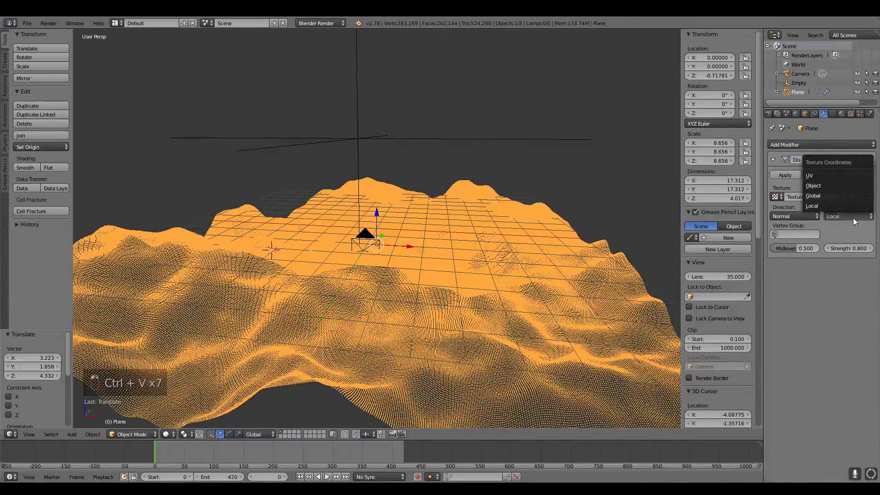
left_click(823, 184)
left_click(869, 234)
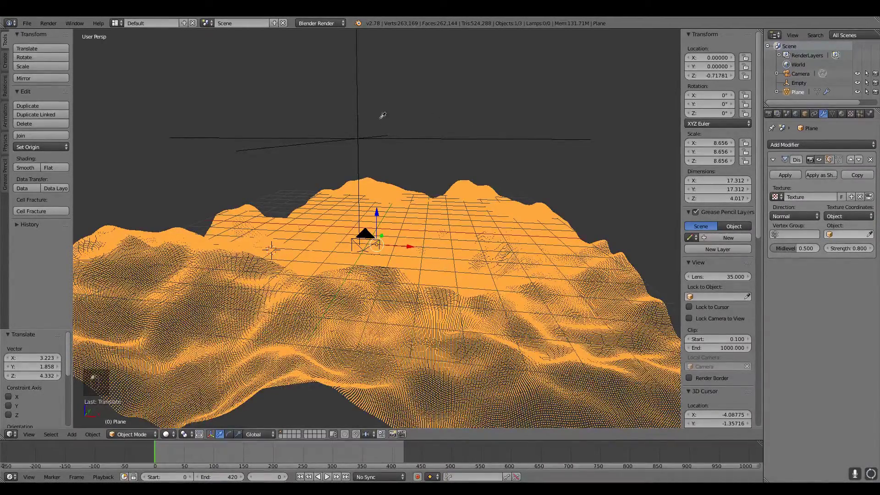
left_click(360, 136)
Try moving the empty around above the terrain to preview how it shifts the plane's displacement
right_click(360, 138)
key("g")
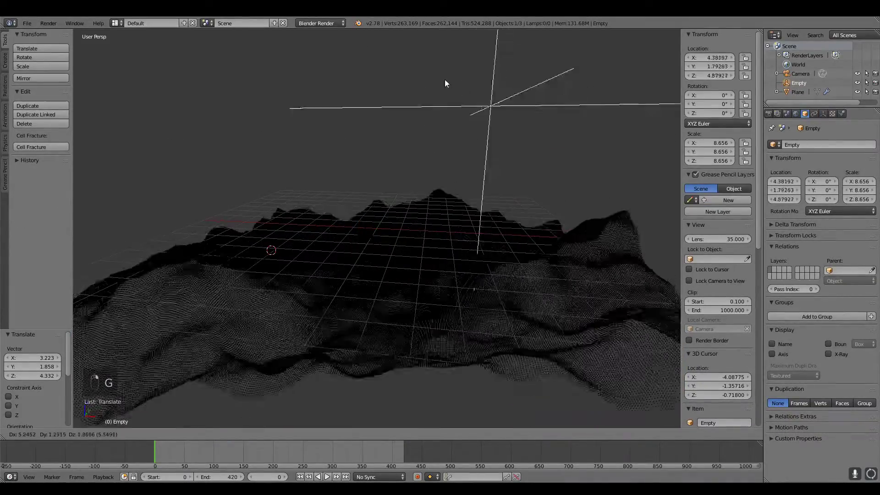
right_click(460, 173)
scroll(458, 175, "down", 5)
middle_click_drag(408, 178, 522, 213)
scroll(521, 214, "up", 5)
Delete the displaced plane and the empty, keeping only the camera, and look through the camera
key("a")
key("a")
key("Delete")
key("KP_0")
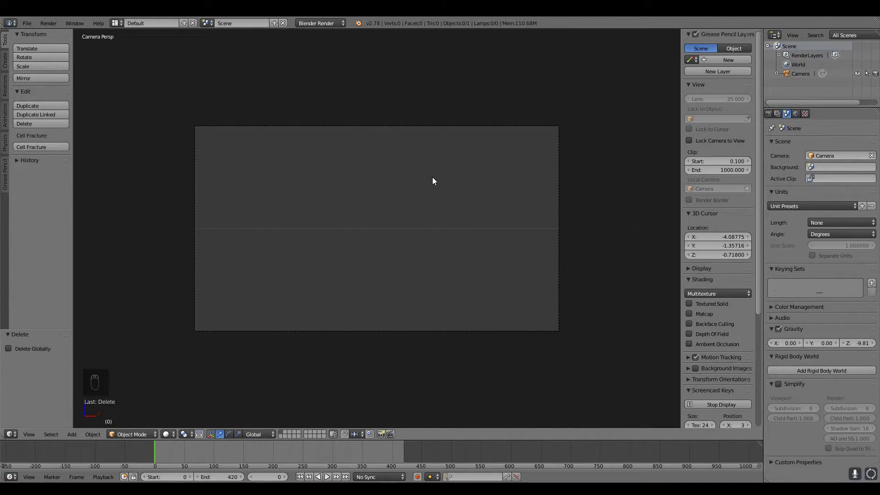
middle_click_drag(359, 110, 438, 186)
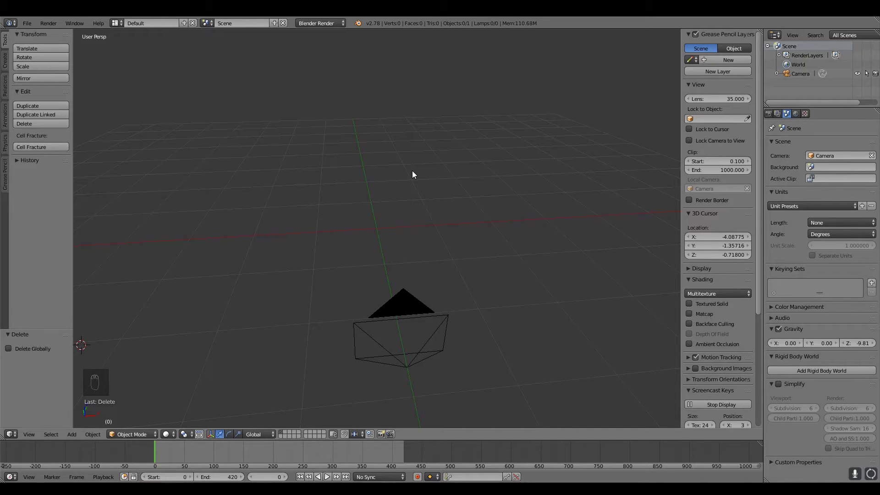
scroll(412, 173, "down", 3)
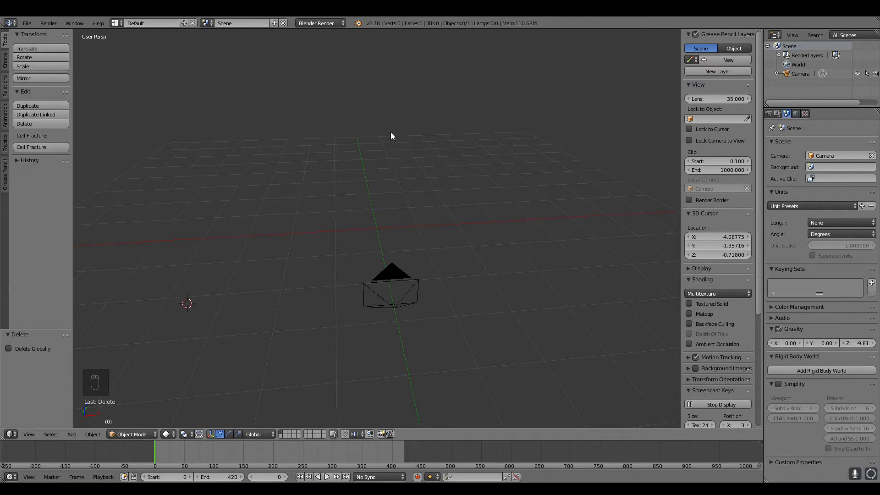
scroll(348, 115, "down", 2)
middle_click_drag(426, 198, 422, 174)
scroll(423, 178, "up", 1)
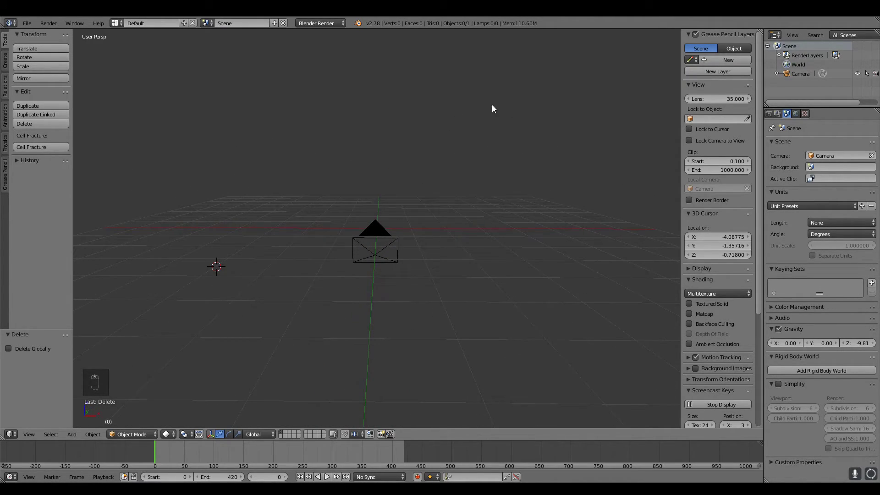